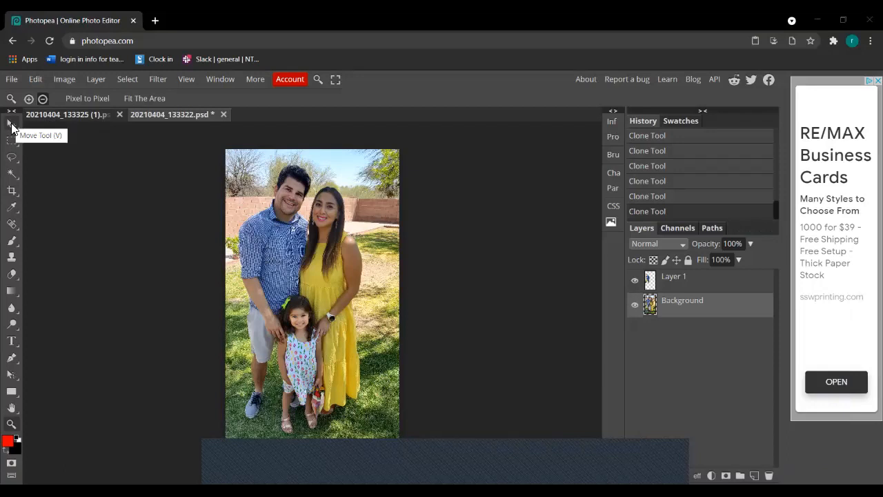
- Examine the edited family photo up close, from the faces down to the feet, and return to the full view
{"action": "key", "text": "v"}
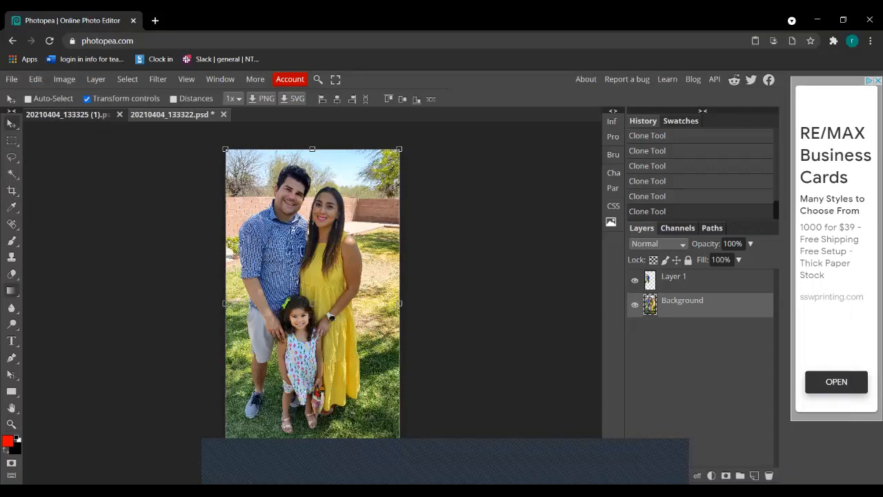
{"action": "left_click", "coordinate": [11, 423]}
{"action": "left_click", "coordinate": [28, 98]}
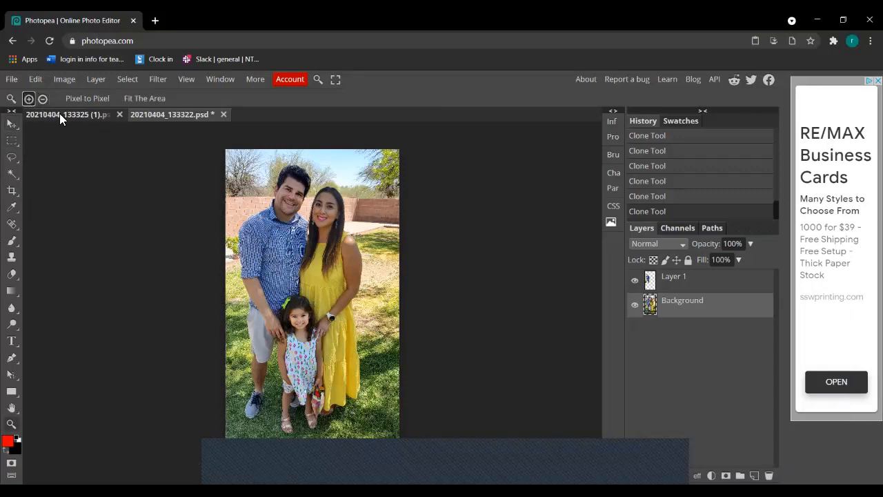
{"action": "left_click", "coordinate": [279, 229]}
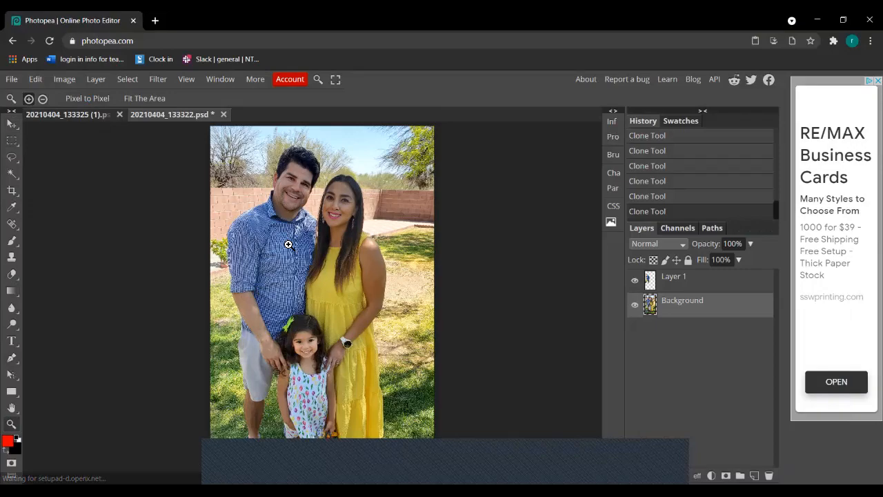
{"action": "left_click", "coordinate": [289, 244]}
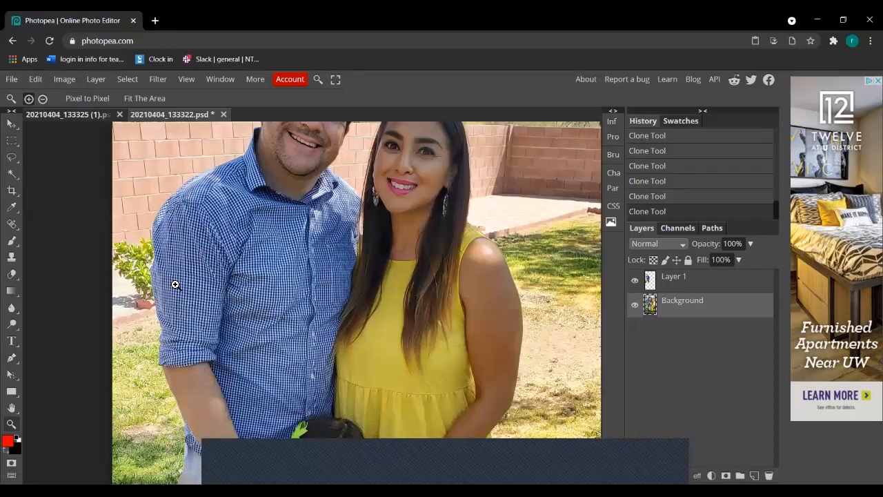
{"action": "scroll", "coordinate": [342, 268], "scroll_direction": "up", "scroll_amount": 2}
{"action": "scroll", "coordinate": [342, 267], "scroll_direction": "down", "scroll_amount": 7}
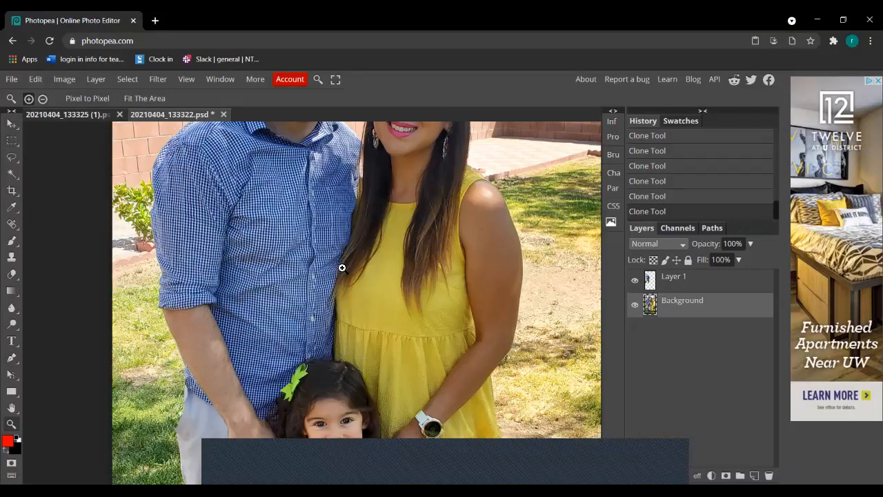
{"action": "scroll", "coordinate": [336, 305], "scroll_direction": "down", "scroll_amount": 2}
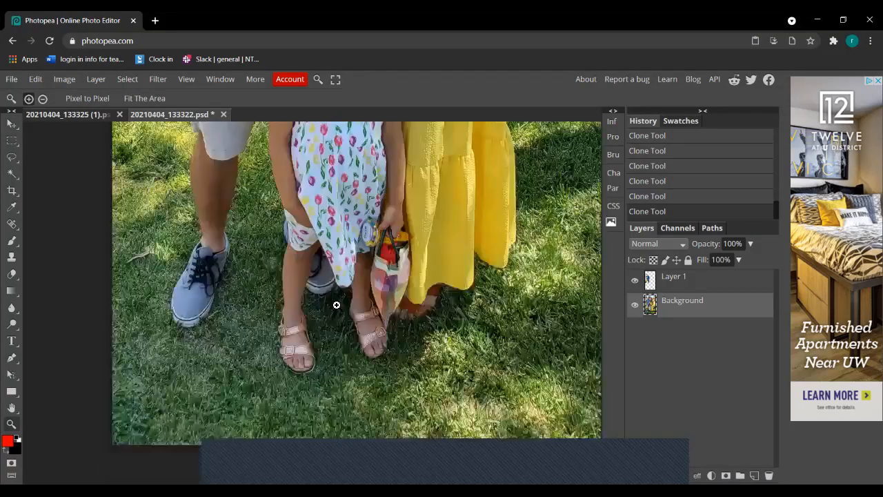
{"action": "scroll", "coordinate": [335, 305], "scroll_direction": "up", "scroll_amount": 6}
{"action": "scroll", "coordinate": [334, 302], "scroll_direction": "down", "scroll_amount": 3}
{"action": "scroll", "coordinate": [334, 302], "scroll_direction": "up", "scroll_amount": 3}
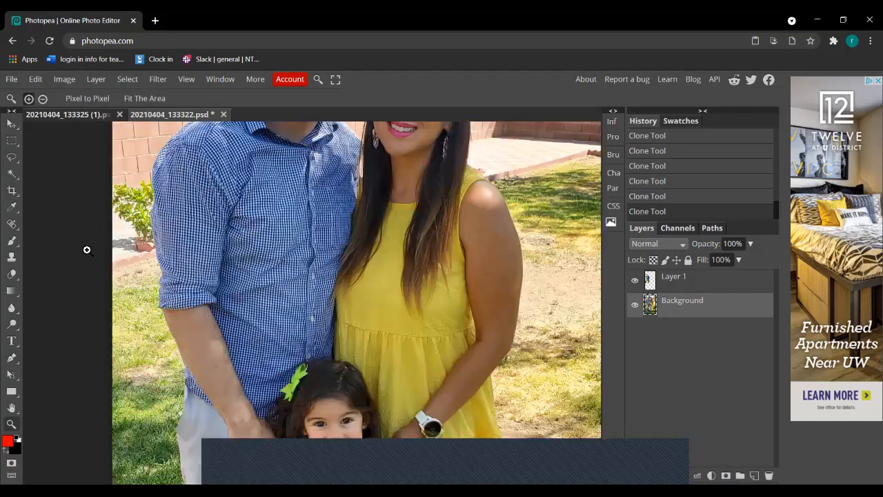
{"action": "left_click", "coordinate": [43, 98]}
{"action": "left_click", "coordinate": [241, 236]}
{"action": "left_click", "coordinate": [250, 250]}
{"action": "left_click", "coordinate": [269, 267]}
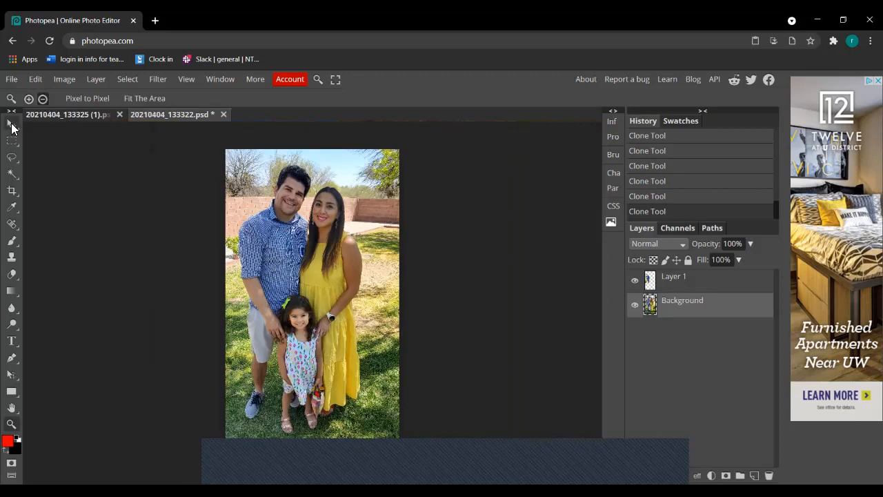
- Move Layer 1 off the family photo to compare it with the original background beneath, and undo the moves
{"action": "left_click", "coordinate": [11, 123]}
{"action": "left_click", "coordinate": [687, 278]}
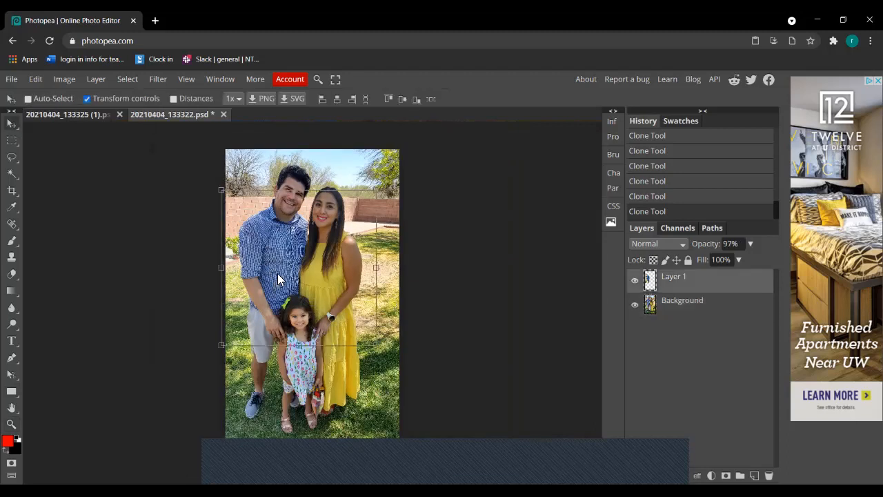
{"action": "mouse_move", "coordinate": [279, 290]}
{"action": "left_mouse_down"}
{"action": "mouse_move", "coordinate": [454, 325]}
{"action": "mouse_move", "coordinate": [507, 280]}
{"action": "mouse_move", "coordinate": [455, 296]}
{"action": "mouse_move", "coordinate": [229, 253]}
{"action": "mouse_move", "coordinate": [268, 264]}
{"action": "left_mouse_up"}
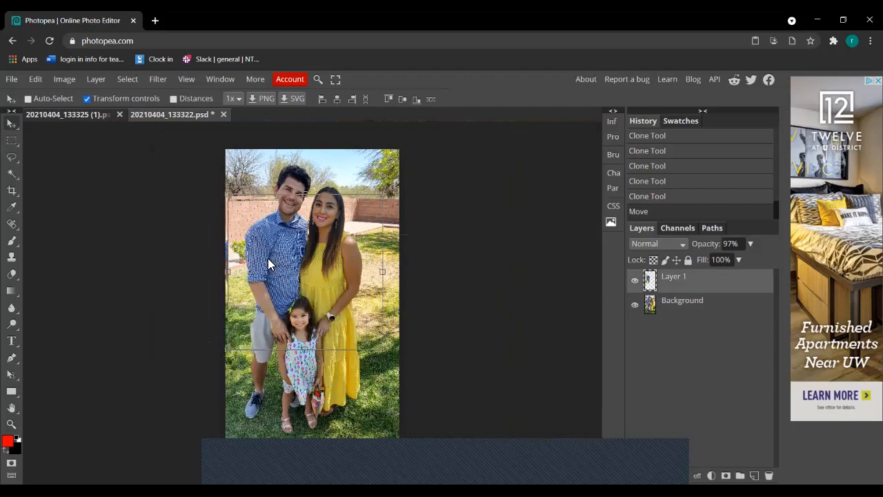
{"action": "key", "text": "ctrl+z"}
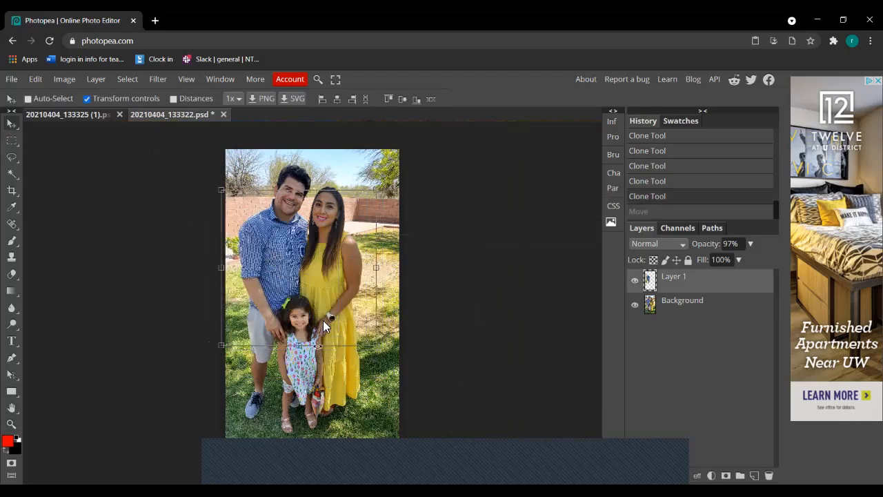
{"action": "left_click_drag", "start_coordinate": [266, 239], "coordinate": [502, 286]}
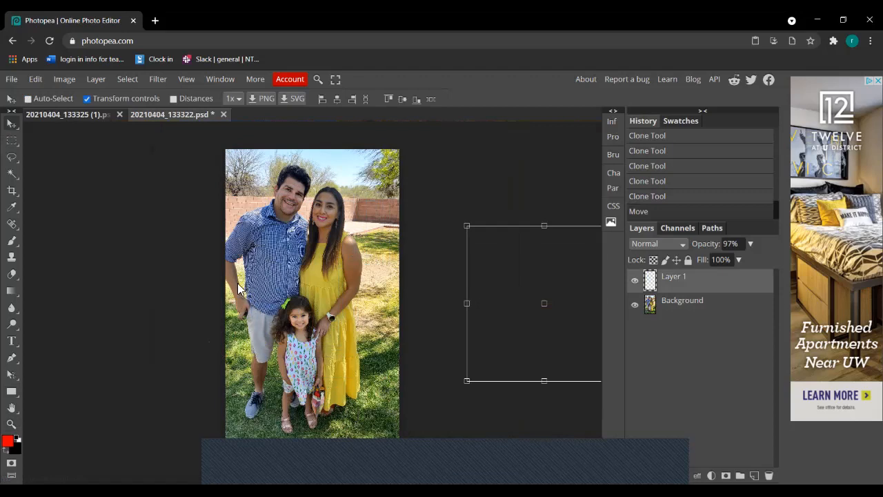
{"action": "left_click_drag", "start_coordinate": [531, 298], "coordinate": [288, 251]}
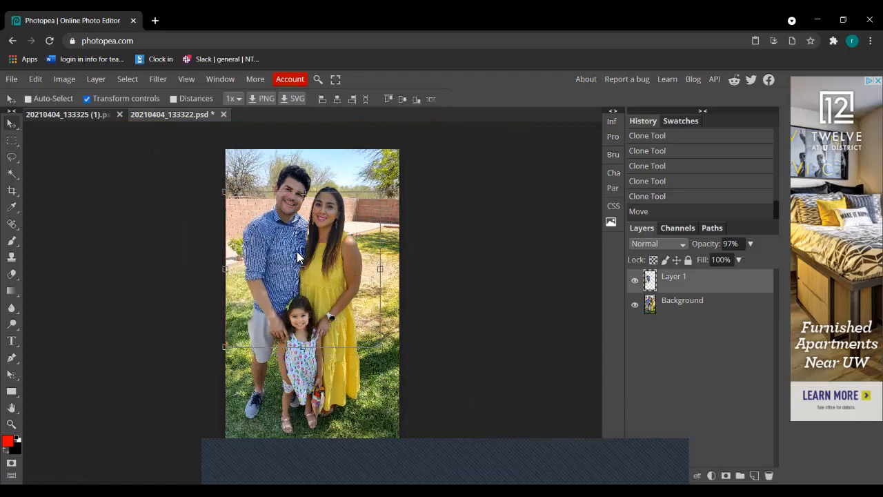
{"action": "key", "text": "ctrl+z"}
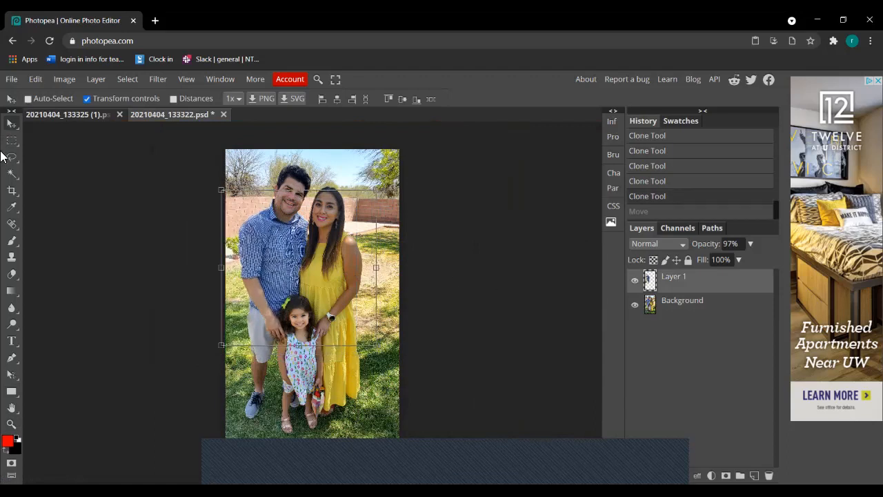
- Review the edit history of the finished composite and undo one clone edit
{"action": "left_click", "coordinate": [12, 140]}
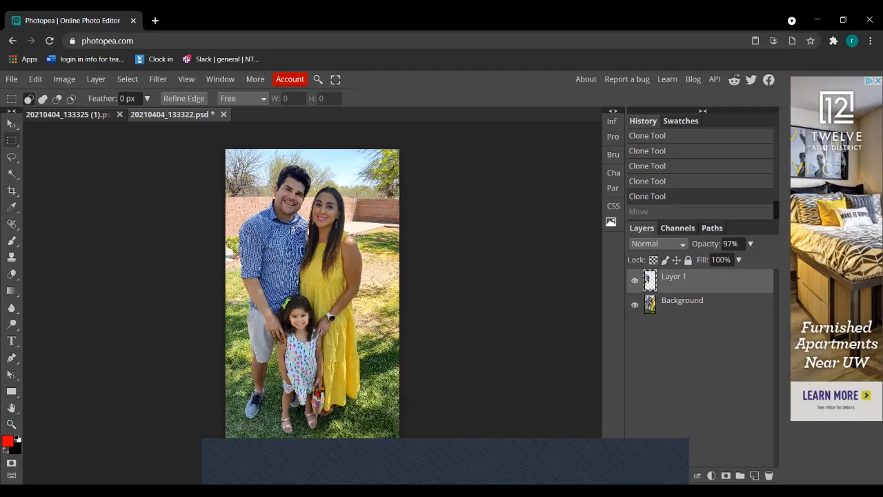
{"action": "scroll", "coordinate": [700, 179], "scroll_direction": "up", "scroll_amount": 5}
{"action": "scroll", "coordinate": [700, 176], "scroll_direction": "up", "scroll_amount": 2}
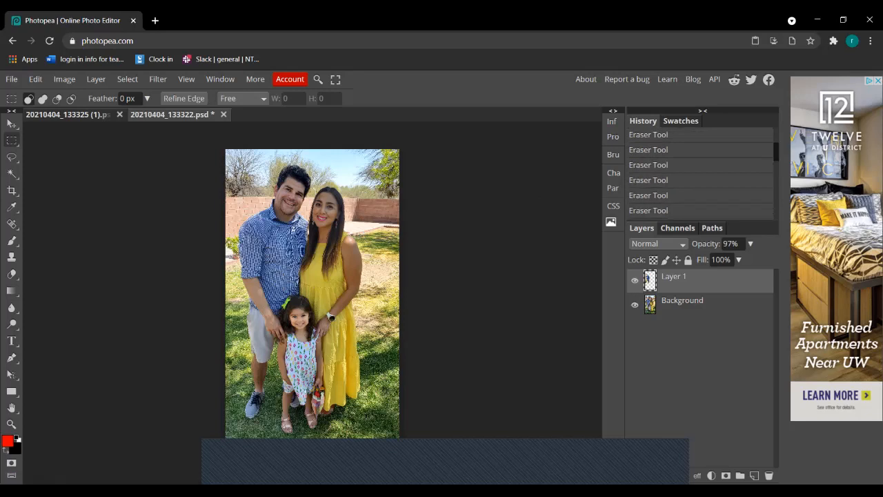
{"action": "scroll", "coordinate": [700, 173], "scroll_direction": "down", "scroll_amount": 2}
{"action": "scroll", "coordinate": [700, 175], "scroll_direction": "down", "scroll_amount": 1}
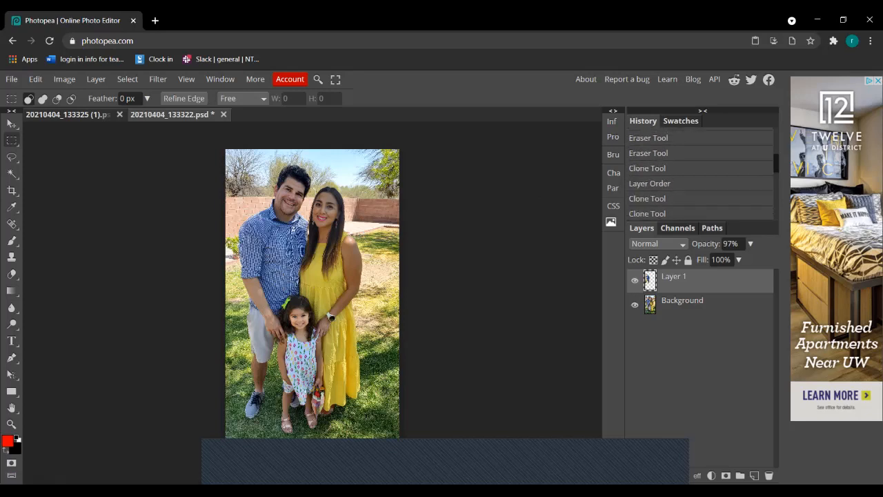
{"action": "key", "text": "ctrl+z"}
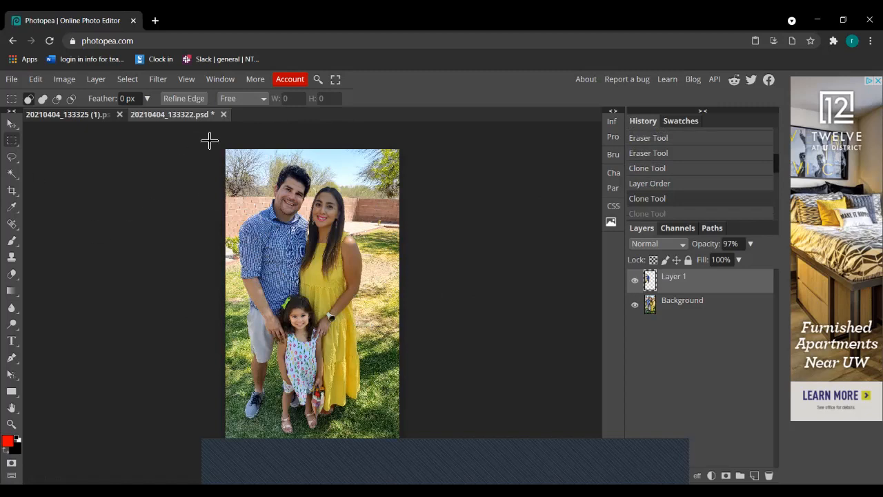
- Open the photos 20210404_133325 (1) and 20210404_133322 together from the Downloads folder
{"action": "left_click", "coordinate": [11, 82]}
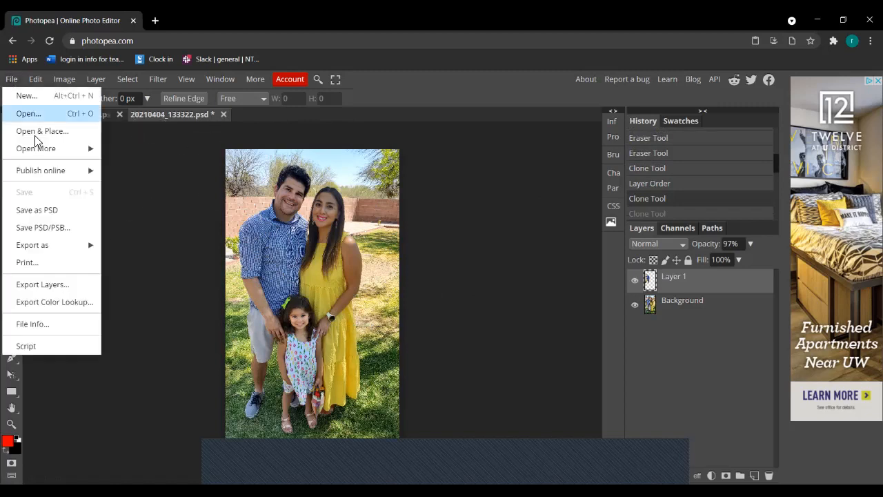
{"action": "left_click", "coordinate": [46, 115]}
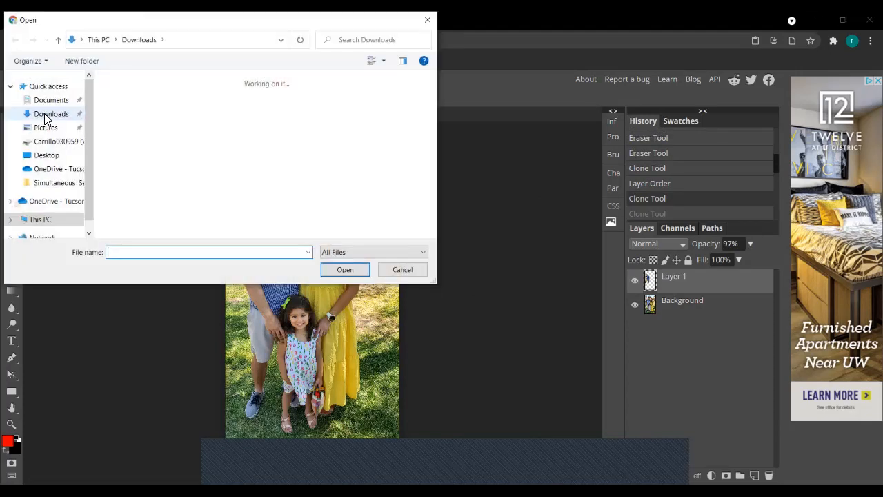
{"action": "left_click", "coordinate": [128, 105]}
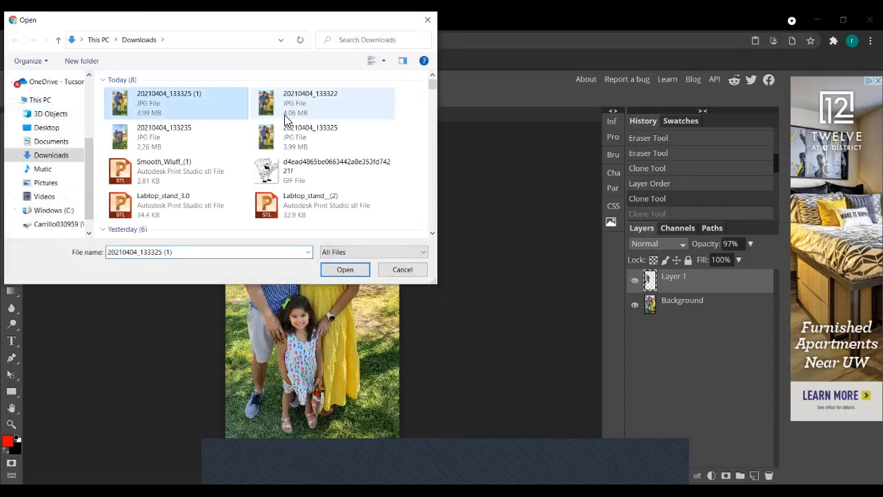
{"action": "left_click", "coordinate": [293, 116], "text": "ctrl"}
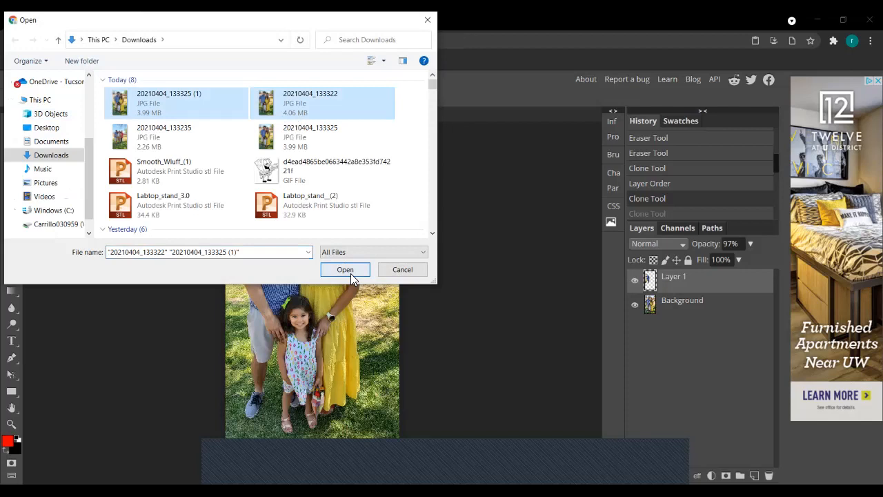
{"action": "left_click", "coordinate": [351, 273]}
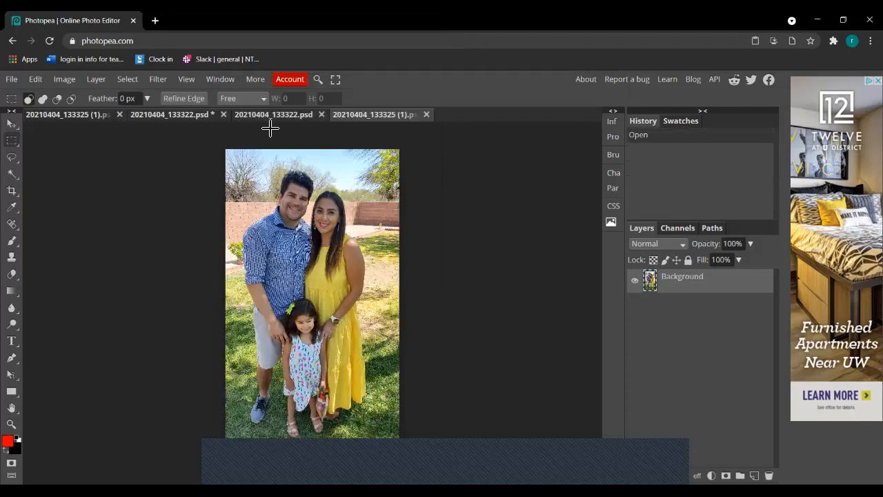
- Compare the newly opened photos 20210404_133322 and 20210404_133325 (1), checking the man's arm position and the girl's face in each
{"action": "left_click", "coordinate": [302, 113]}
{"action": "left_click", "coordinate": [342, 115]}
{"action": "left_click", "coordinate": [279, 115]}
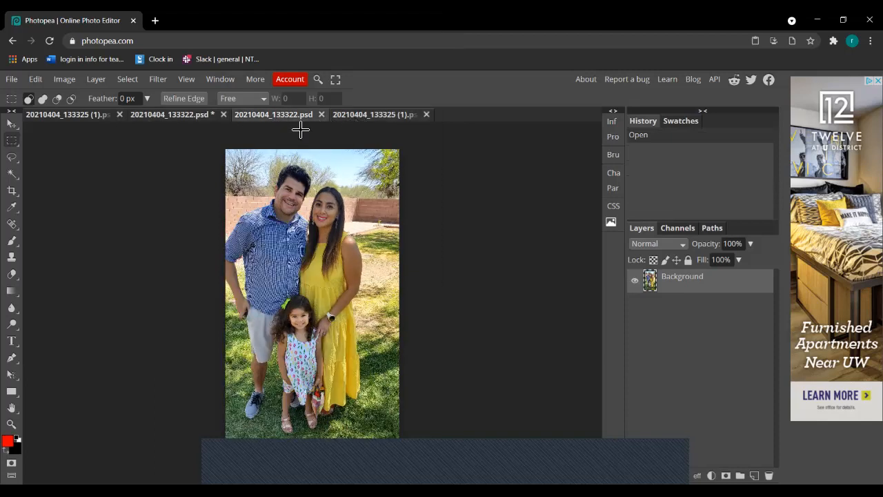
{"action": "left_click", "coordinate": [536, 111]}
{"action": "left_click", "coordinate": [383, 118]}
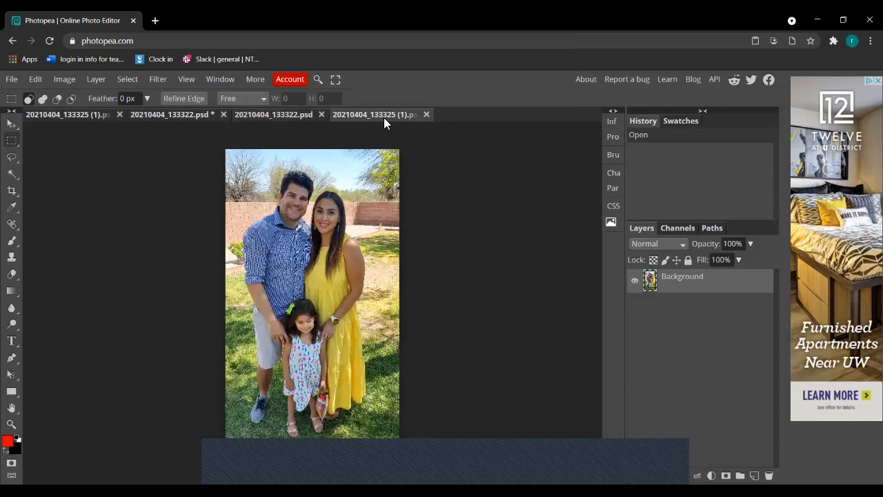
{"action": "left_click", "coordinate": [279, 114]}
{"action": "left_click", "coordinate": [383, 114]}
{"action": "left_click", "coordinate": [299, 115]}
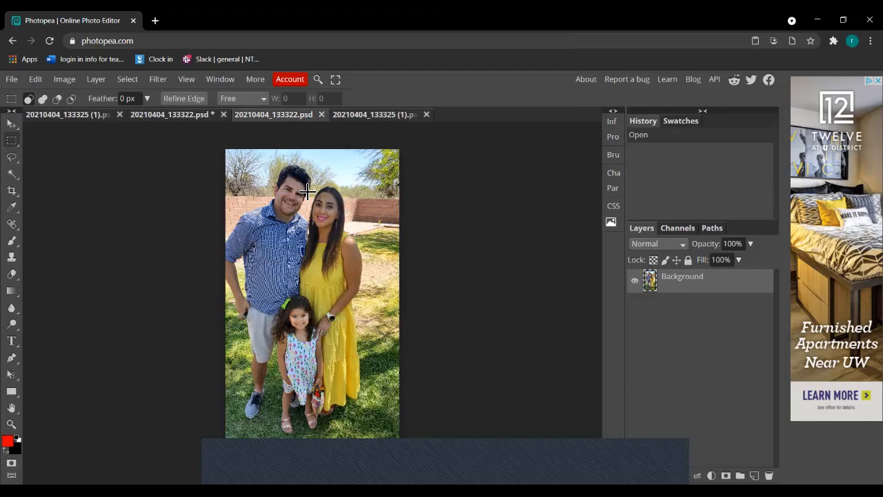
{"action": "left_click", "coordinate": [362, 114]}
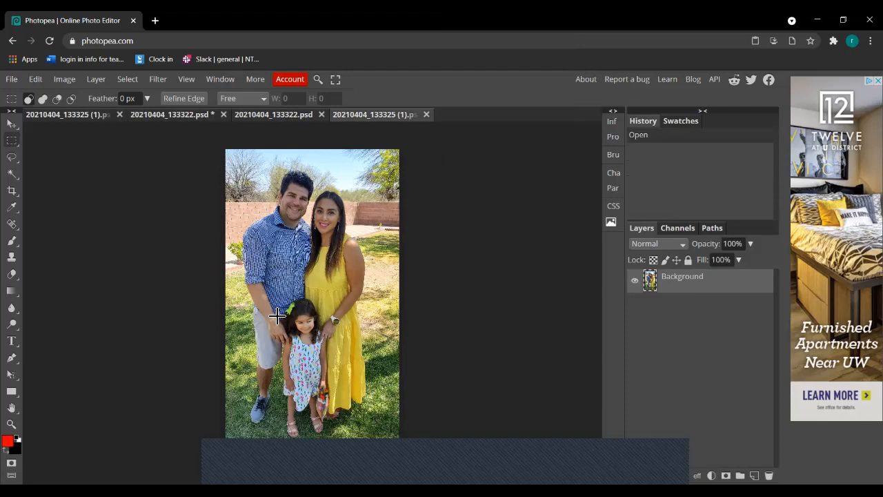
{"action": "left_click", "coordinate": [298, 115]}
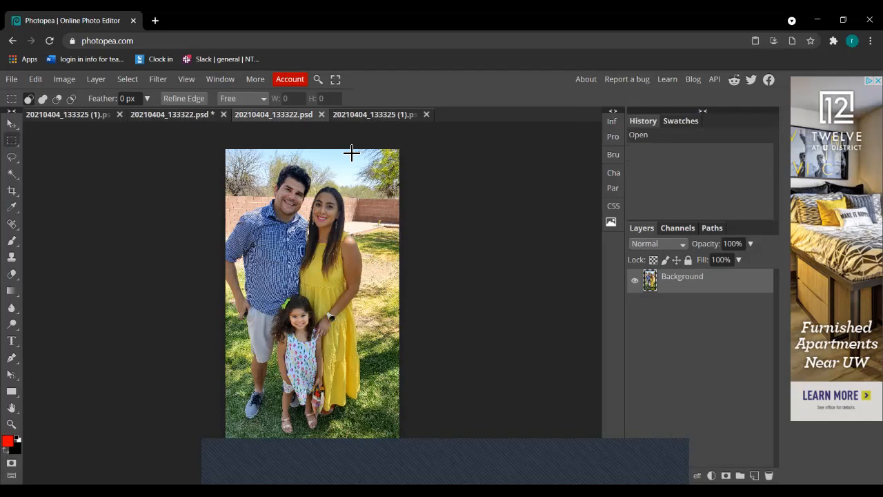
{"action": "left_click", "coordinate": [369, 114]}
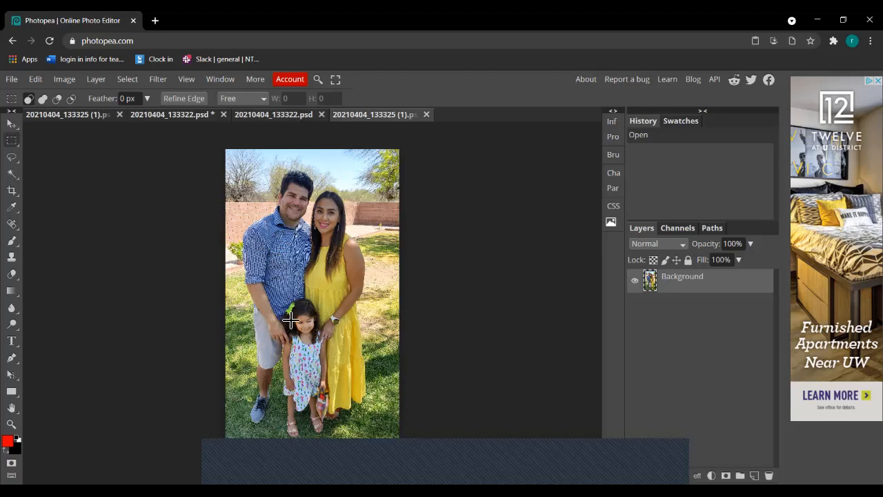
{"action": "left_click", "coordinate": [282, 115]}
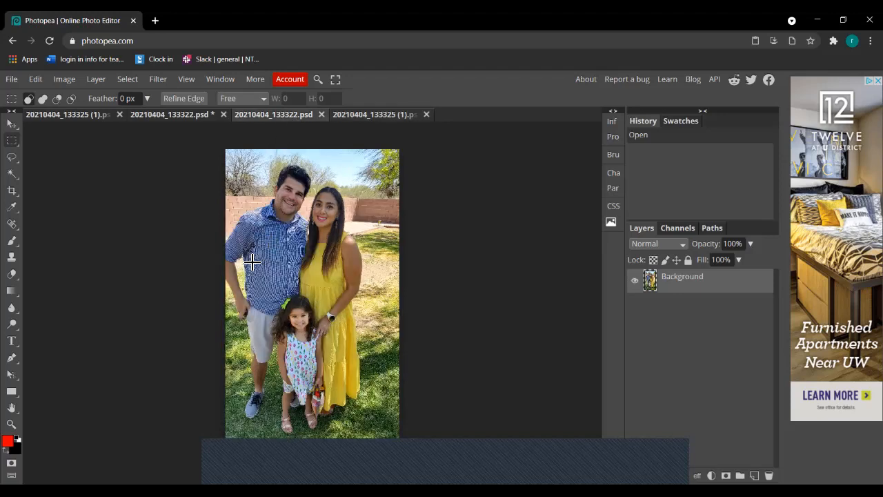
{"action": "left_click", "coordinate": [363, 115]}
{"action": "left_click", "coordinate": [281, 114]}
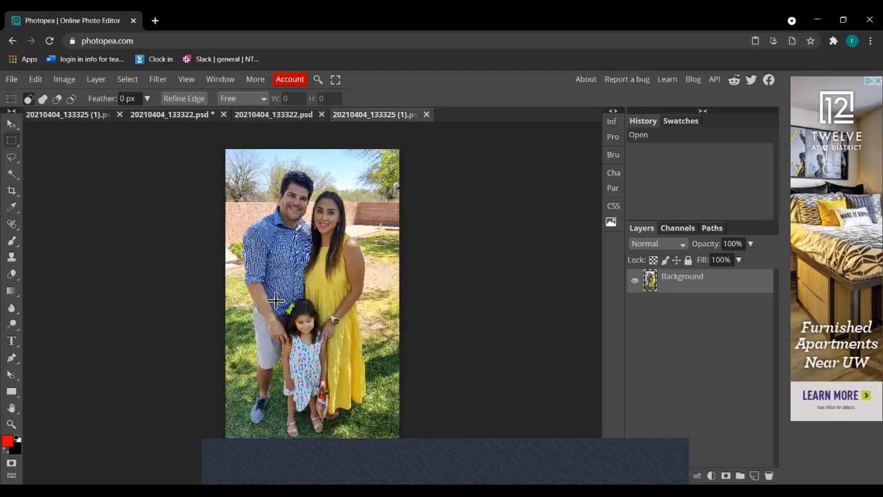
- Copy a rectangular selection around the man's torso and arms from 20210404_133325 (1) and paste it into the newly opened 20210404_133322 as a layer
{"action": "left_click", "coordinate": [16, 145]}
{"action": "left_click_drag", "start_coordinate": [230, 201], "coordinate": [325, 357]}
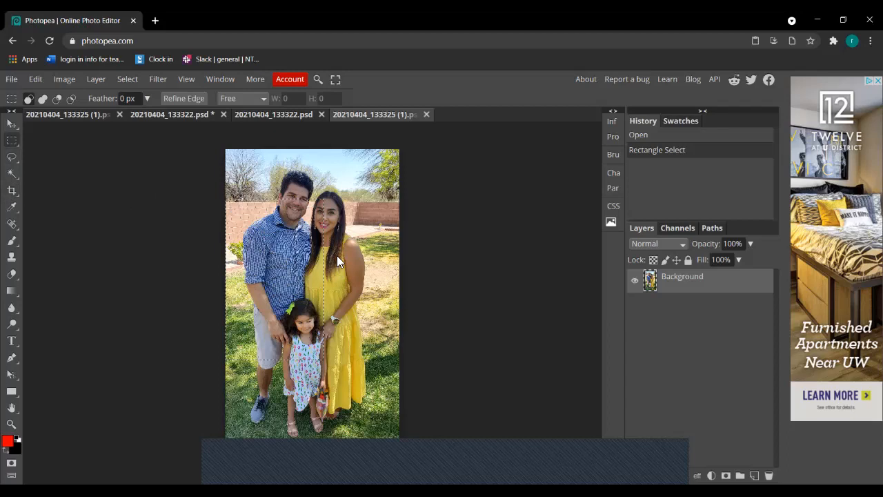
{"action": "left_click", "coordinate": [287, 115]}
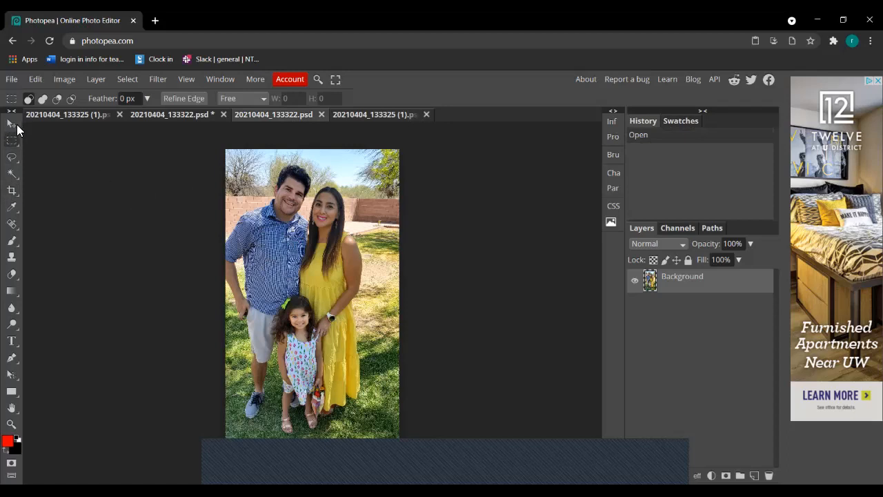
{"action": "left_click", "coordinate": [13, 124]}
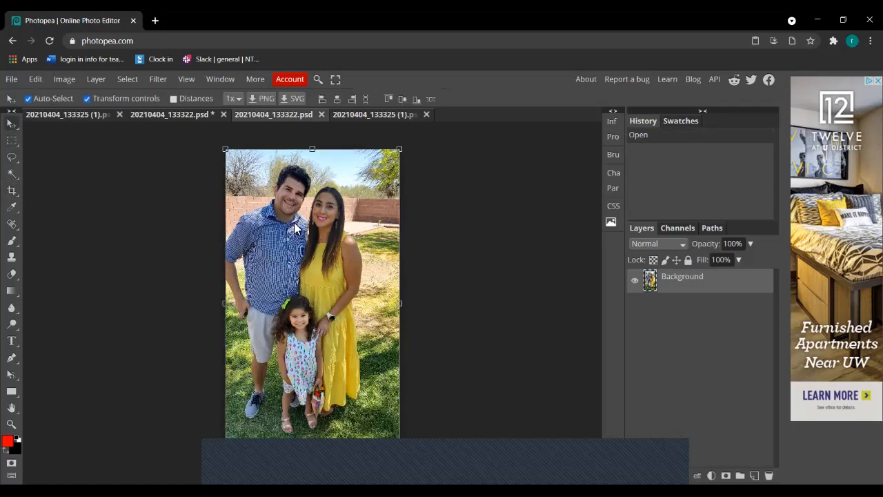
{"action": "key", "text": "ctrl+v"}
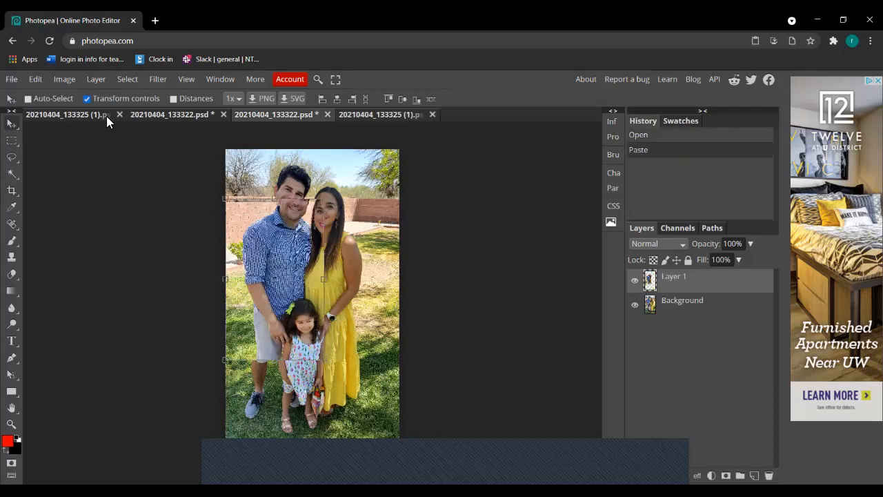
- Move the pasted torso layer so it roughly overlaps the man and girl in the background photo
{"action": "left_click_drag", "start_coordinate": [293, 255], "coordinate": [325, 345]}
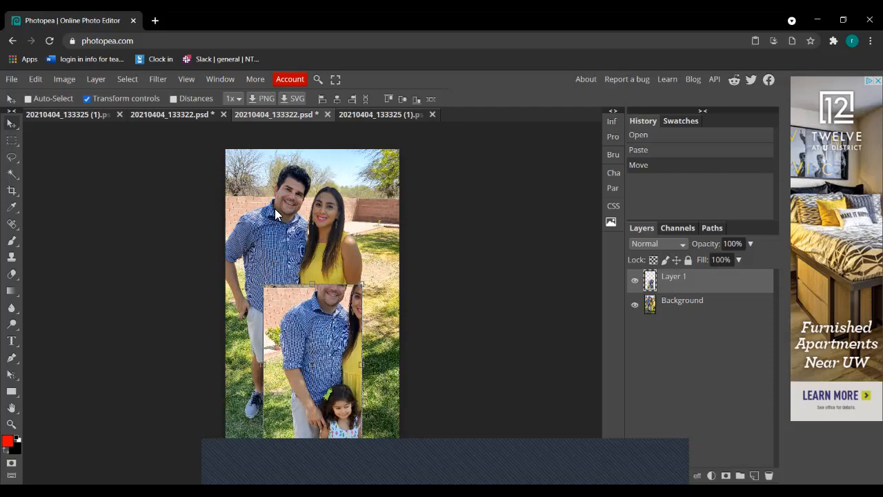
{"action": "left_click_drag", "start_coordinate": [309, 328], "coordinate": [267, 232]}
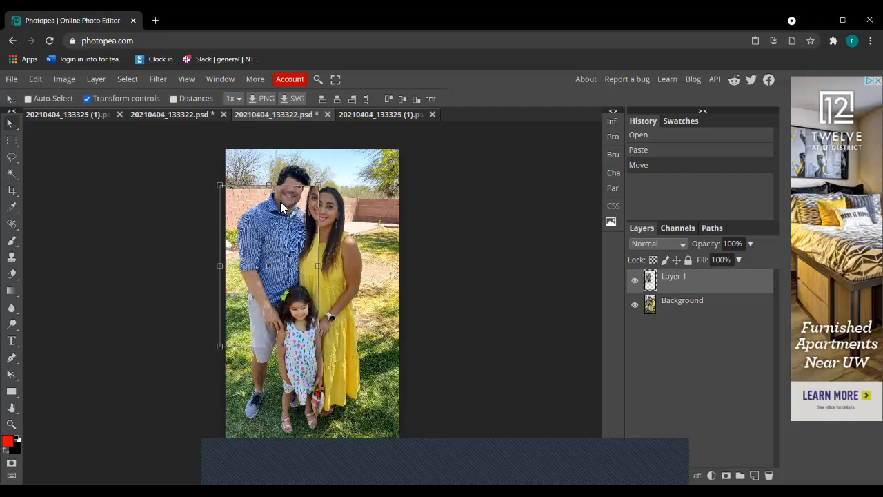
{"action": "left_click_drag", "start_coordinate": [289, 203], "coordinate": [288, 212]}
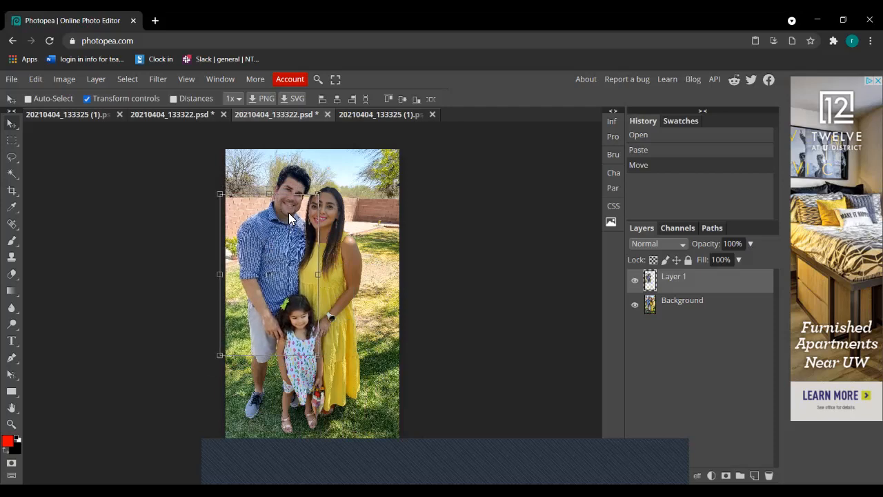
{"action": "left_click_drag", "start_coordinate": [298, 248], "coordinate": [298, 247]}
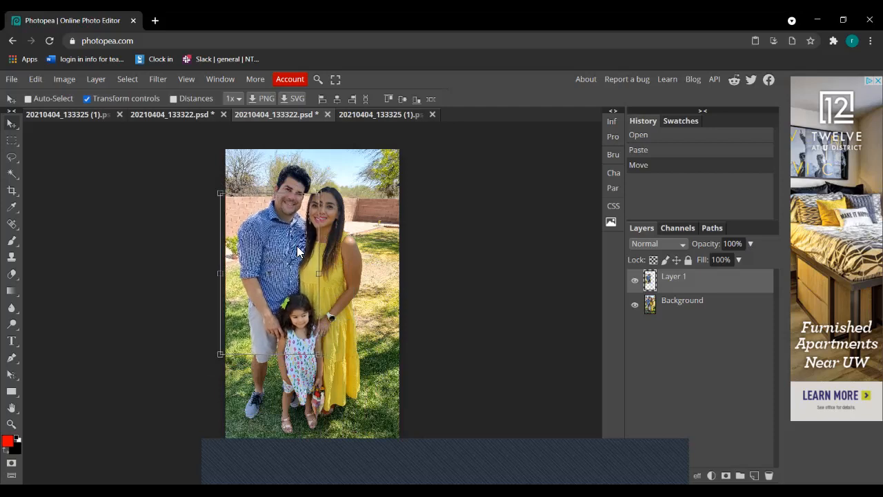
- Shift the pasted layer slightly so the man's shorts and the girl's dress line up along the layer's lower edge
{"action": "left_click", "coordinate": [11, 423]}
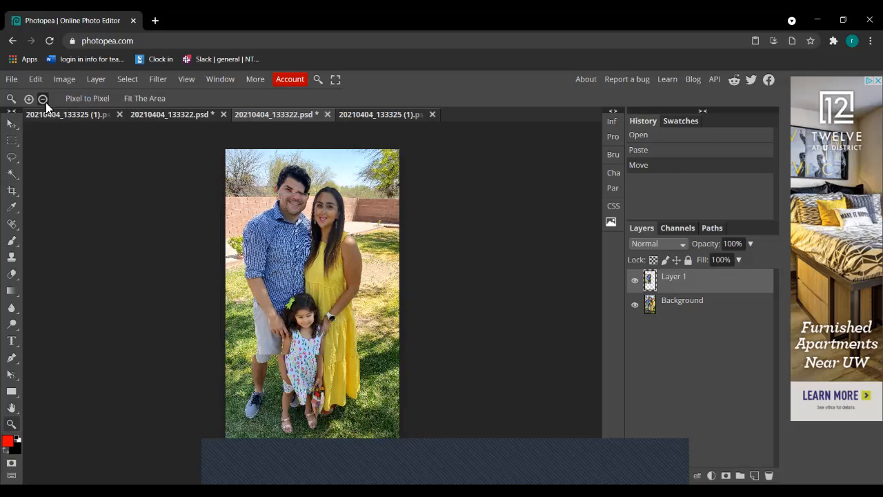
{"action": "left_click", "coordinate": [29, 98]}
{"action": "left_click", "coordinate": [277, 224]}
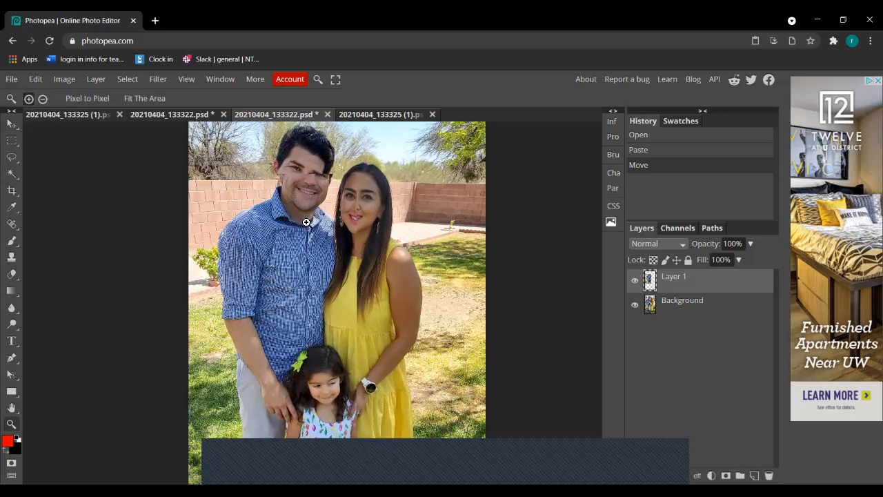
{"action": "left_click", "coordinate": [298, 218]}
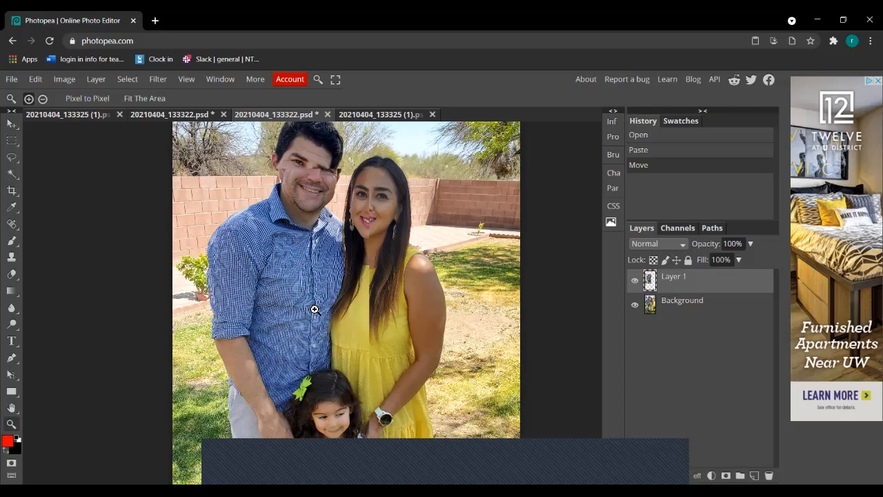
{"action": "scroll", "coordinate": [287, 282], "scroll_direction": "down", "scroll_amount": 2}
{"action": "scroll", "coordinate": [282, 276], "scroll_direction": "up", "scroll_amount": 1}
{"action": "scroll", "coordinate": [290, 324], "scroll_direction": "down", "scroll_amount": 2}
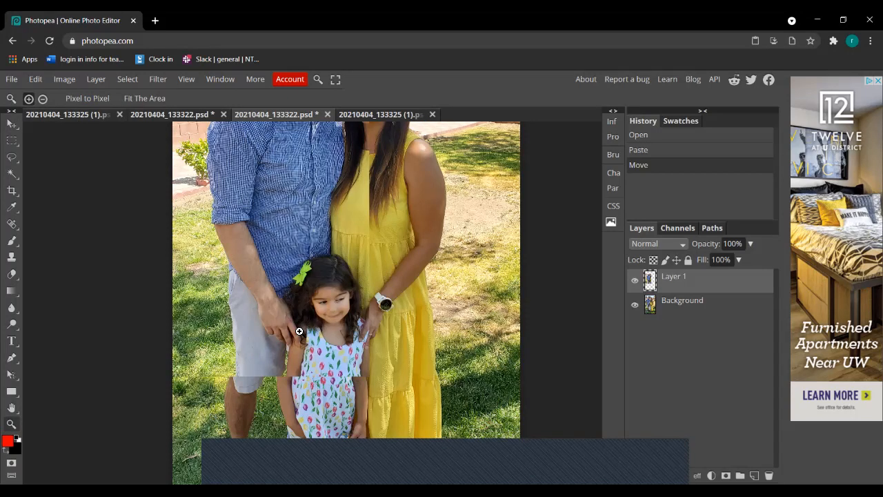
{"action": "scroll", "coordinate": [306, 332], "scroll_direction": "up", "scroll_amount": 1}
{"action": "scroll", "coordinate": [306, 332], "scroll_direction": "down", "scroll_amount": 1}
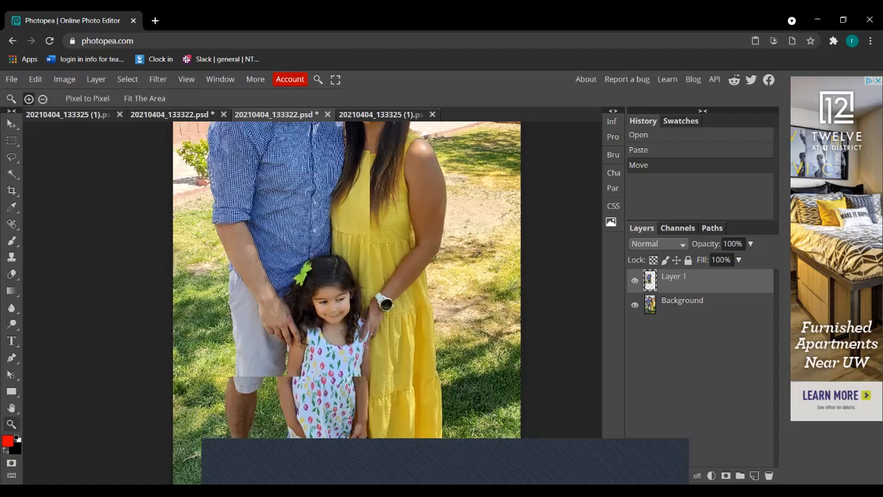
{"action": "scroll", "coordinate": [297, 332], "scroll_direction": "up", "scroll_amount": 3}
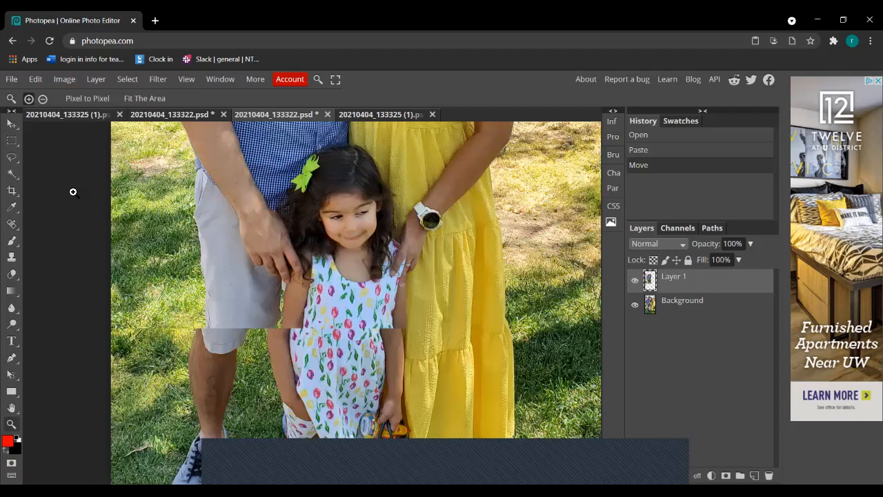
{"action": "left_click", "coordinate": [11, 124]}
{"action": "left_click_drag", "start_coordinate": [271, 256], "coordinate": [262, 253]}
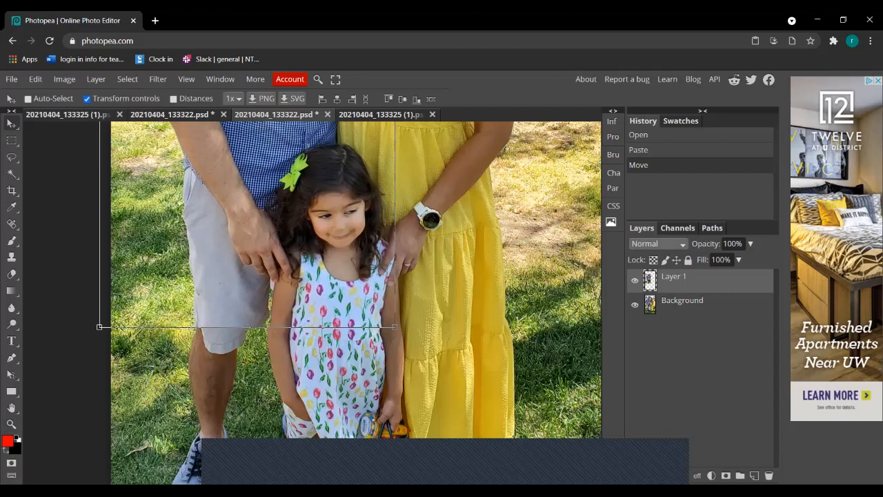
- Lower Layer 1's opacity to 57% and reposition it against the man's shorts and the girl's dress underneath
{"action": "left_click", "coordinate": [750, 243]}
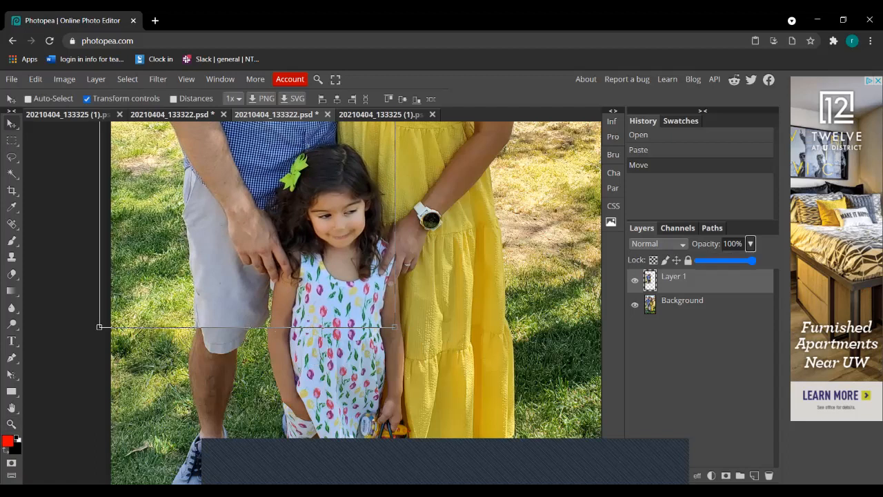
{"action": "left_click_drag", "start_coordinate": [752, 260], "coordinate": [728, 261]}
{"action": "mouse_move", "coordinate": [261, 276]}
{"action": "left_mouse_down"}
{"action": "mouse_move", "coordinate": [356, 344]}
{"action": "mouse_move", "coordinate": [479, 327]}
{"action": "mouse_move", "coordinate": [483, 317]}
{"action": "mouse_move", "coordinate": [457, 327]}
{"action": "mouse_move", "coordinate": [473, 334]}
{"action": "mouse_move", "coordinate": [259, 290]}
{"action": "left_mouse_up"}
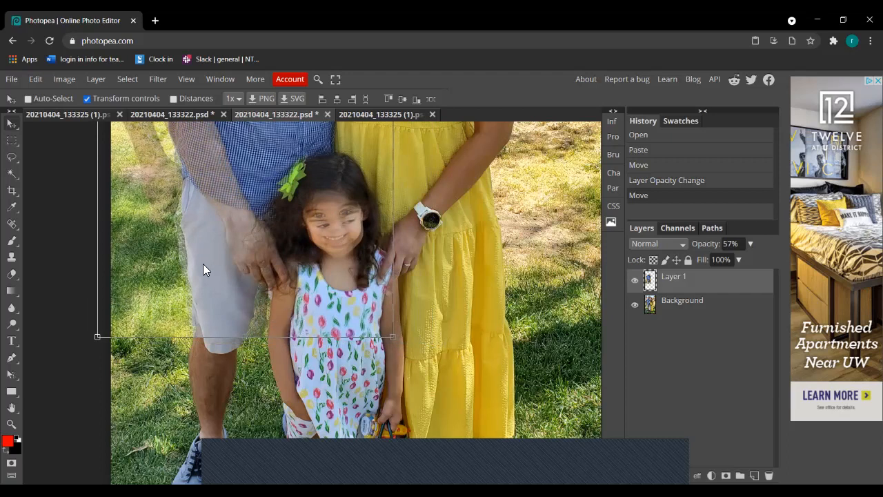
{"action": "left_click_drag", "start_coordinate": [308, 311], "coordinate": [286, 292]}
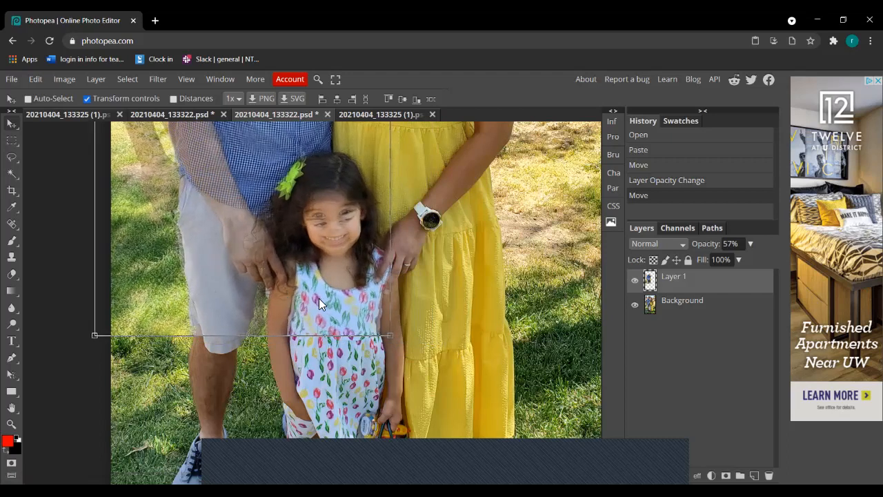
{"action": "left_click_drag", "start_coordinate": [280, 326], "coordinate": [283, 327]}
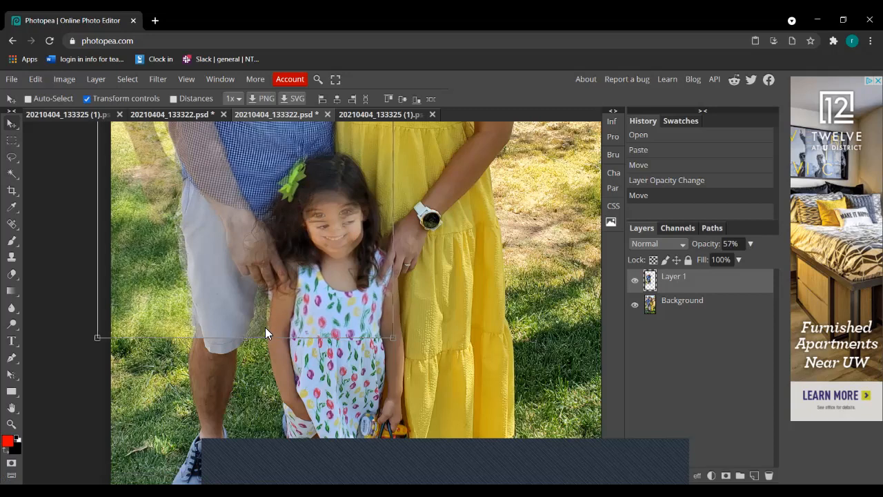
- Nudge the semi-transparent Layer 1 vertically in small increments to match the man's face and the girl's face in the background
{"action": "scroll", "coordinate": [244, 300], "scroll_direction": "up", "scroll_amount": 5}
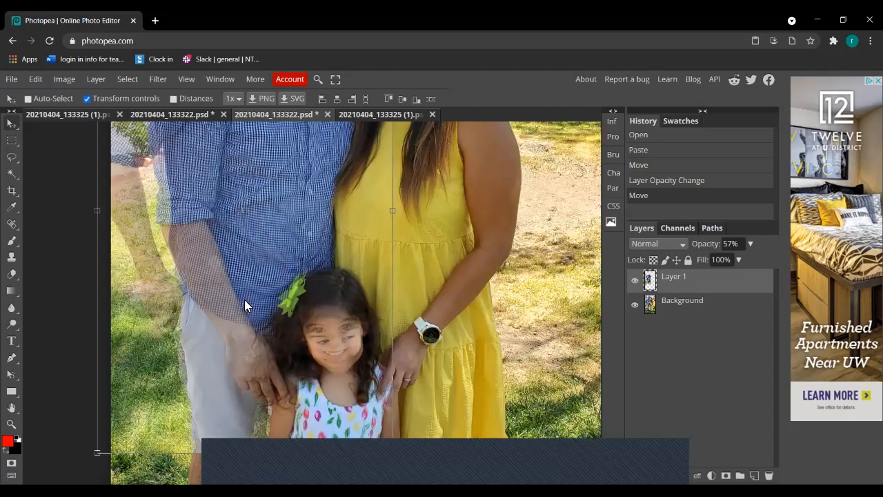
{"action": "scroll", "coordinate": [244, 307], "scroll_direction": "up", "scroll_amount": 2}
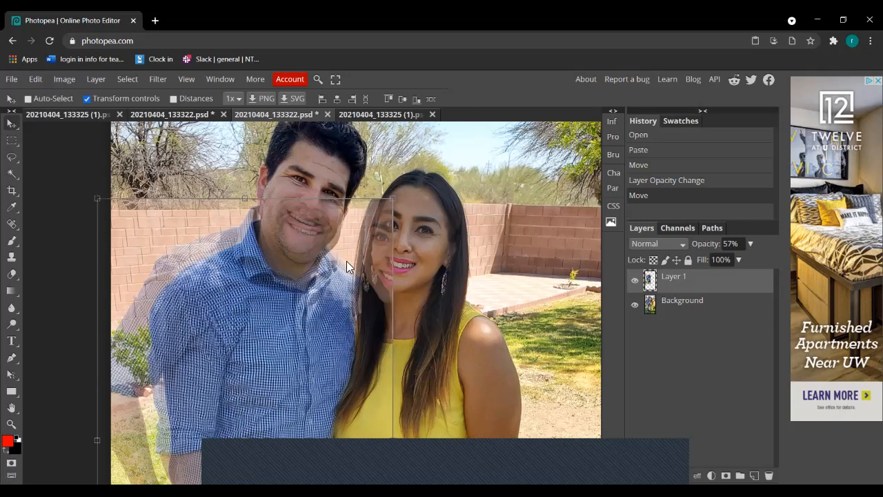
{"action": "scroll", "coordinate": [394, 265], "scroll_direction": "down", "scroll_amount": 6}
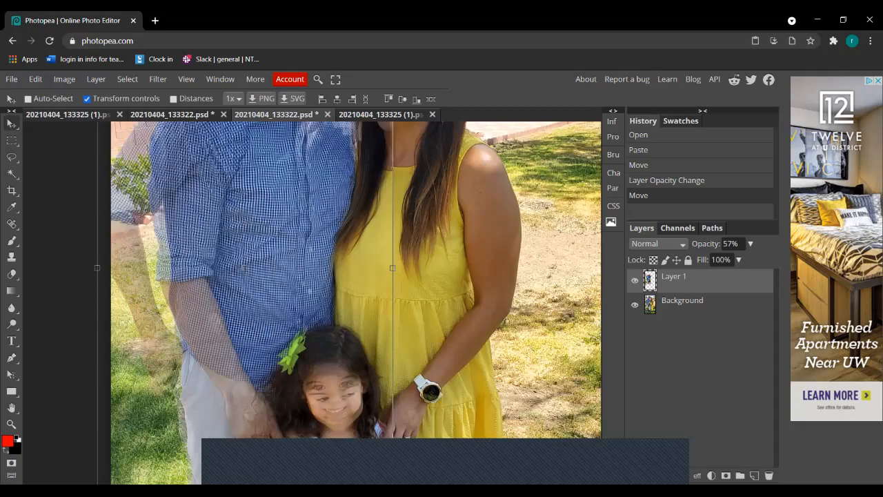
{"action": "scroll", "coordinate": [230, 262], "scroll_direction": "down", "scroll_amount": 1}
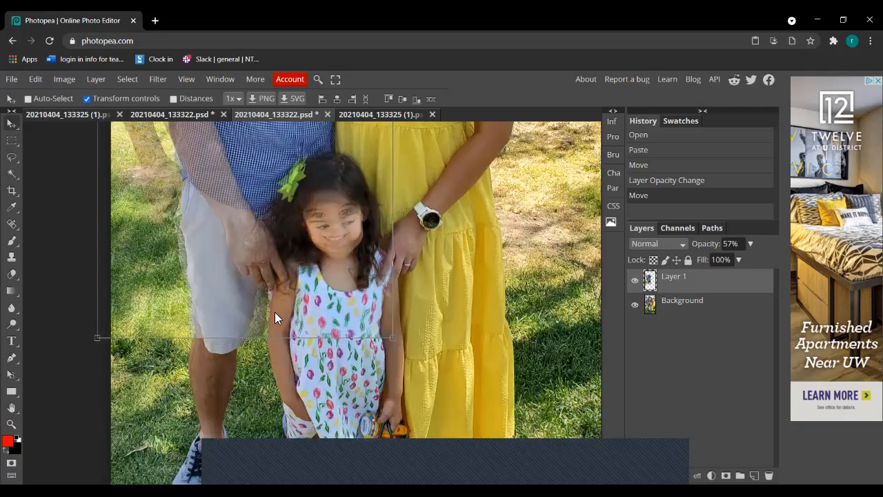
{"action": "scroll", "coordinate": [300, 293], "scroll_direction": "up", "scroll_amount": 7}
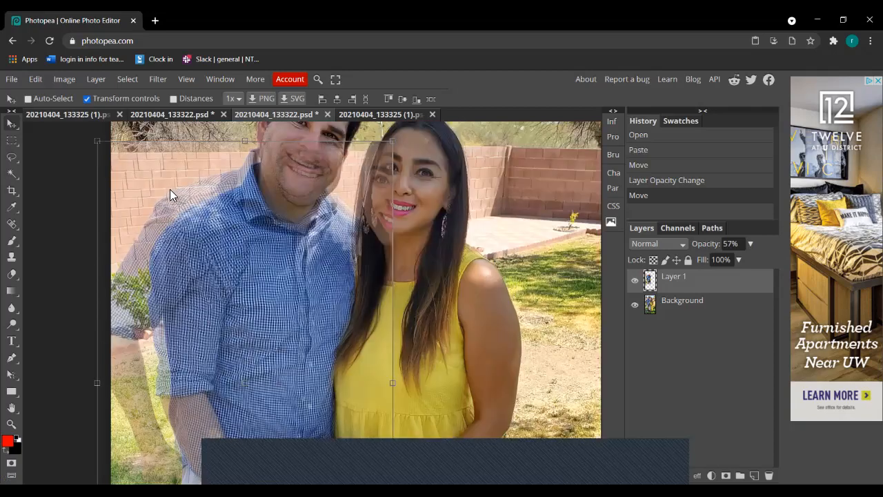
{"action": "scroll", "coordinate": [220, 241], "scroll_direction": "up", "scroll_amount": 1}
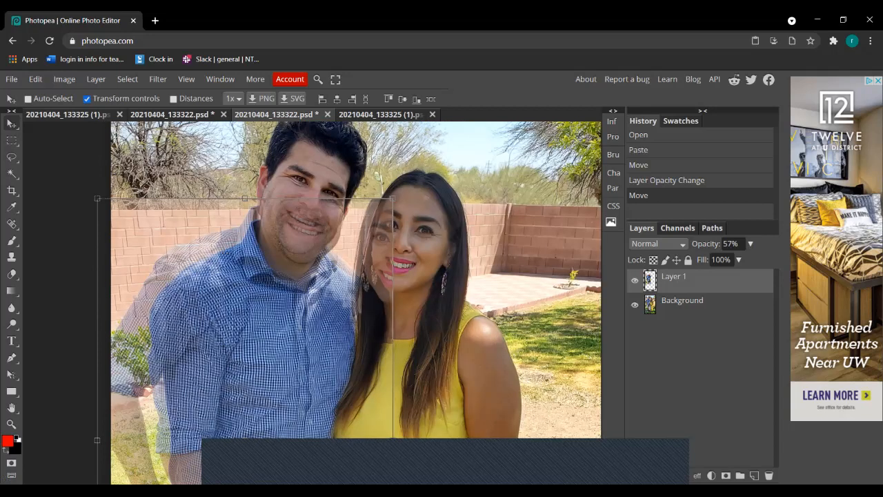
{"action": "key", "text": "Down"}
{"action": "key", "text": "Down"}
{"action": "key", "text": "Down"}
{"action": "key", "text": "Down"}
{"action": "key", "text": "Down"}
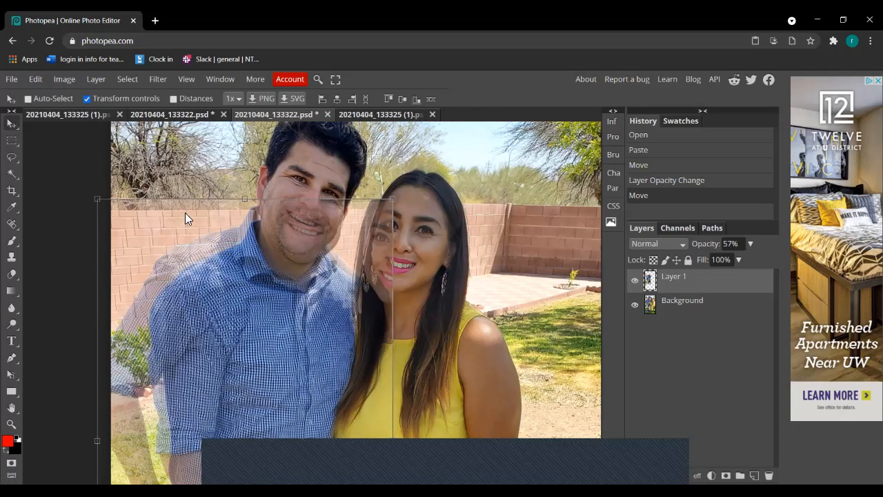
{"action": "key", "text": "Down"}
{"action": "key", "text": "Down"}
{"action": "key", "text": "Down"}
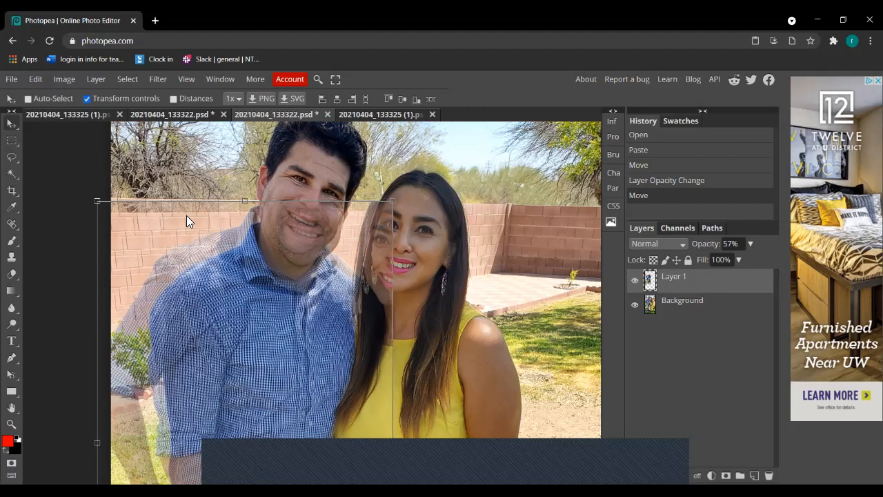
{"action": "key", "text": "Up"}
{"action": "key", "text": "Up"}
{"action": "key", "text": "Up"}
{"action": "key", "text": "Up"}
{"action": "key", "text": "Up"}
{"action": "key", "text": "Up"}
{"action": "key", "text": "Up"}
{"action": "key", "text": "Up"}
{"action": "key", "text": "Up"}
{"action": "key", "text": "Up"}
{"action": "key", "text": "Up"}
{"action": "key", "text": "Up"}
{"action": "key", "text": "Up"}
{"action": "key", "text": "Up"}
{"action": "key", "text": "Up"}
{"action": "key", "text": "Up"}
{"action": "key", "text": "Up"}
{"action": "key", "text": "Up"}
{"action": "key", "text": "Up"}
- Check the overlay's alignment from the faces and brick wall down to the man's arm and the girl's dress
{"action": "scroll", "coordinate": [258, 327], "scroll_direction": "down", "scroll_amount": 3}
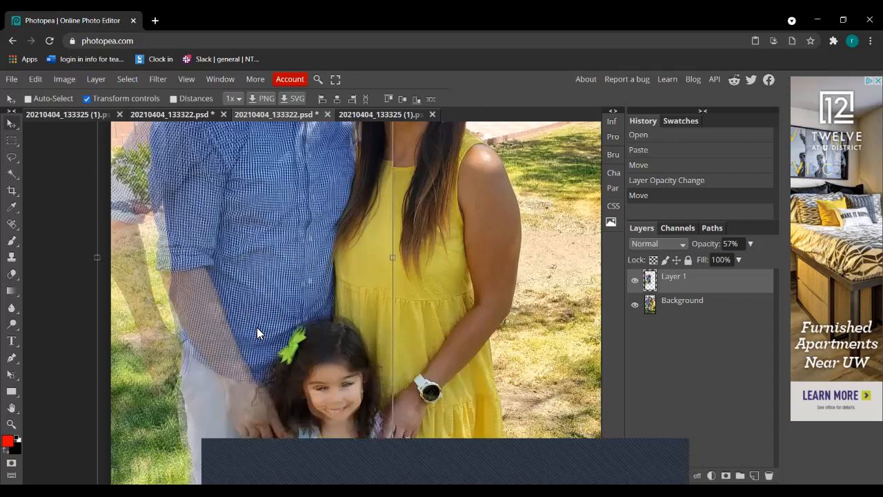
{"action": "scroll", "coordinate": [257, 327], "scroll_direction": "down", "scroll_amount": 4}
{"action": "scroll", "coordinate": [295, 273], "scroll_direction": "up", "scroll_amount": 2}
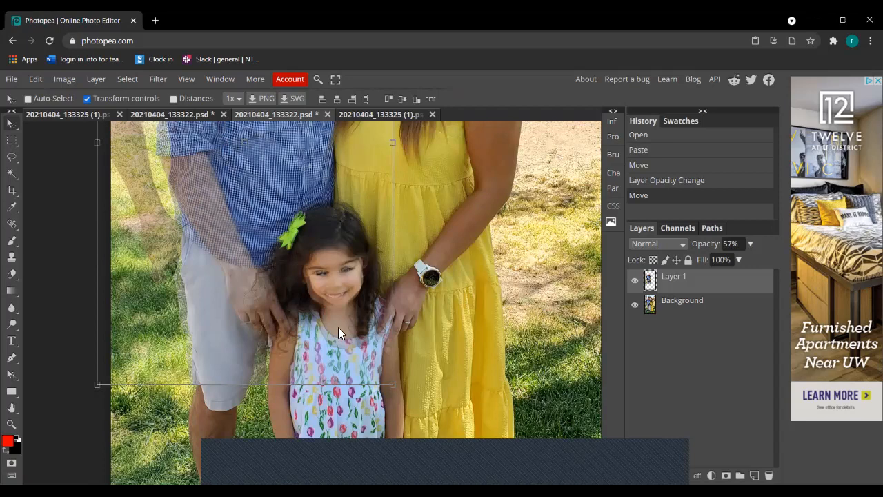
{"action": "scroll", "coordinate": [341, 327], "scroll_direction": "up", "scroll_amount": 4}
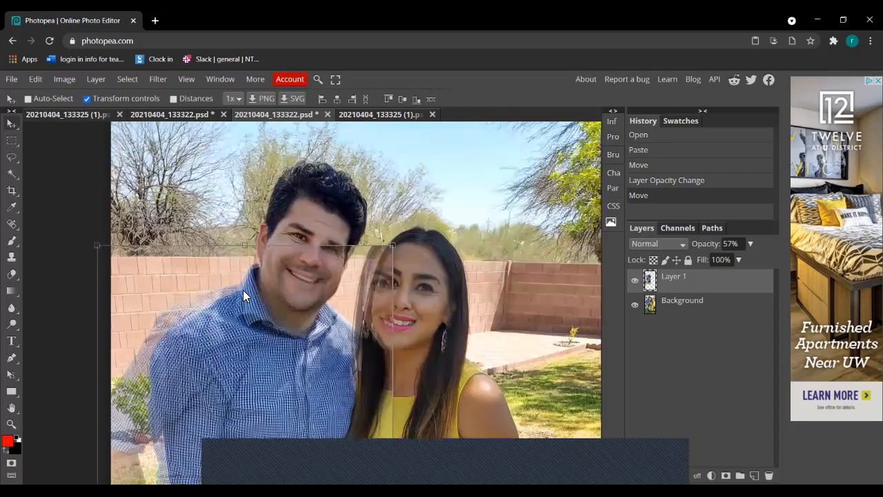
{"action": "scroll", "coordinate": [242, 319], "scroll_direction": "down", "scroll_amount": 2}
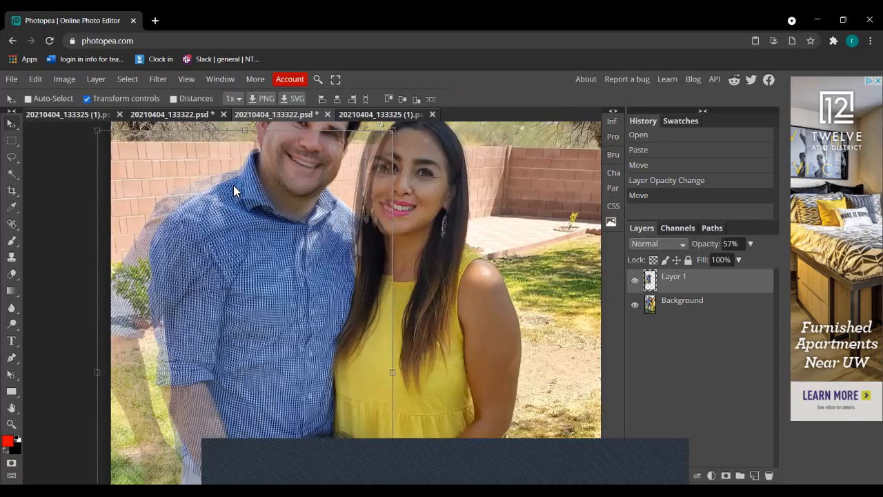
{"action": "scroll", "coordinate": [169, 297], "scroll_direction": "down", "scroll_amount": 2}
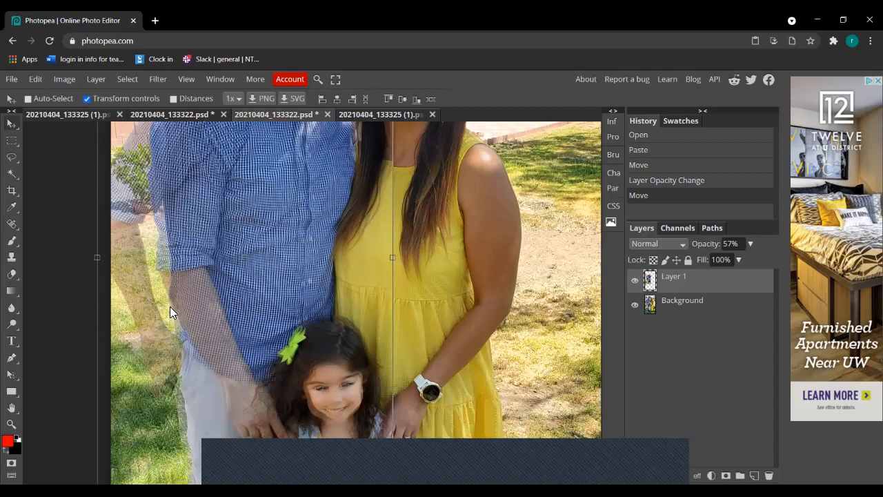
{"action": "scroll", "coordinate": [272, 274], "scroll_direction": "down", "scroll_amount": 3}
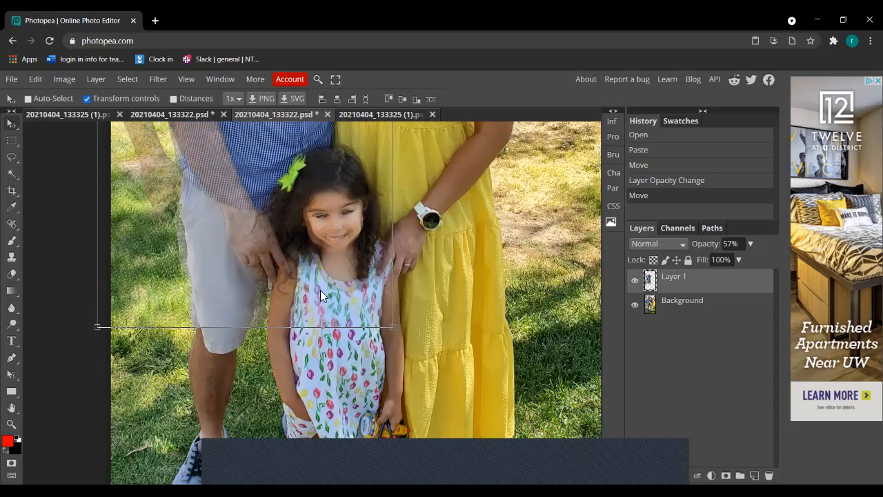
{"action": "scroll", "coordinate": [448, 303], "scroll_direction": "up", "scroll_amount": 6}
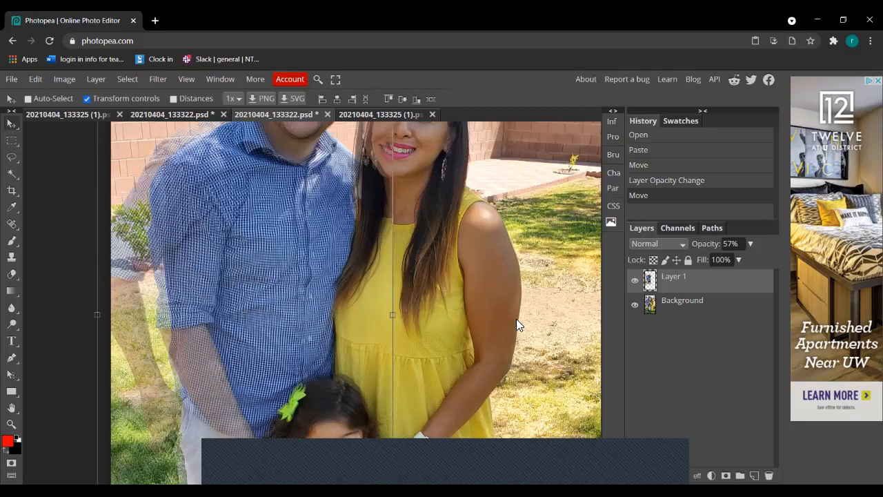
- Restore Layer 1's opacity to 100%
{"action": "left_click", "coordinate": [750, 244]}
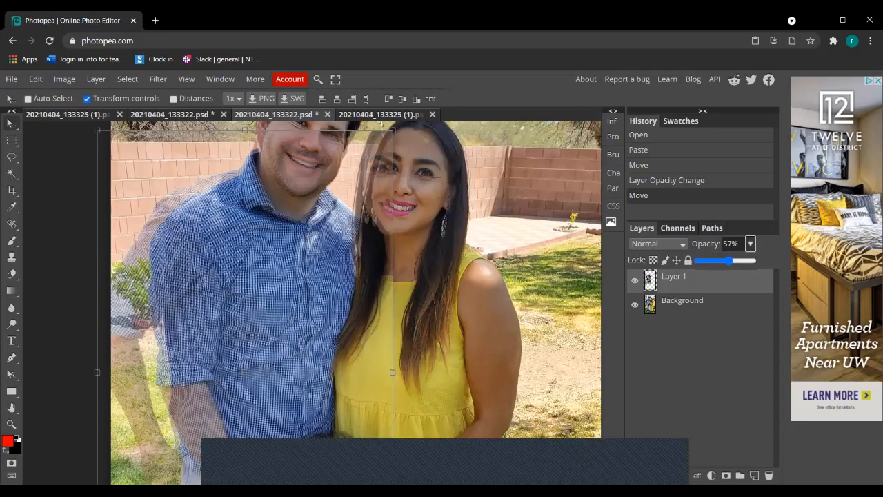
{"action": "left_click_drag", "start_coordinate": [728, 260], "coordinate": [756, 260]}
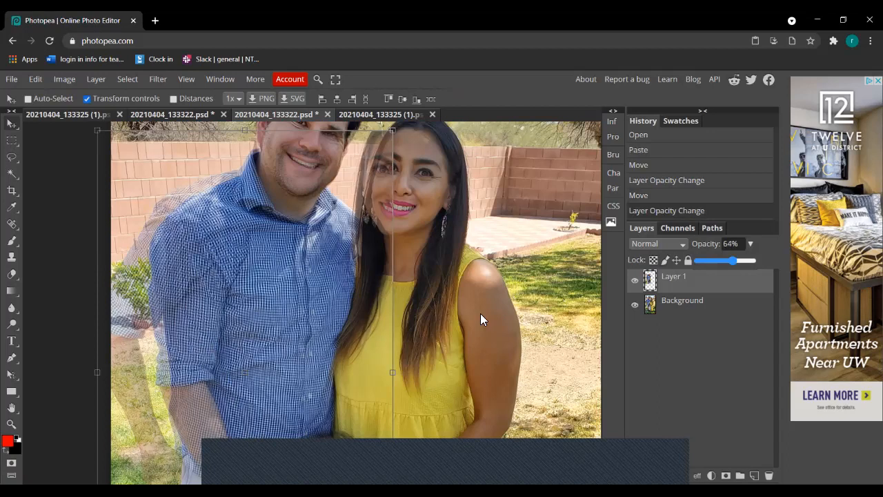
{"action": "scroll", "coordinate": [480, 313], "scroll_direction": "up", "scroll_amount": 3}
{"action": "key", "text": "ctrl+t"}
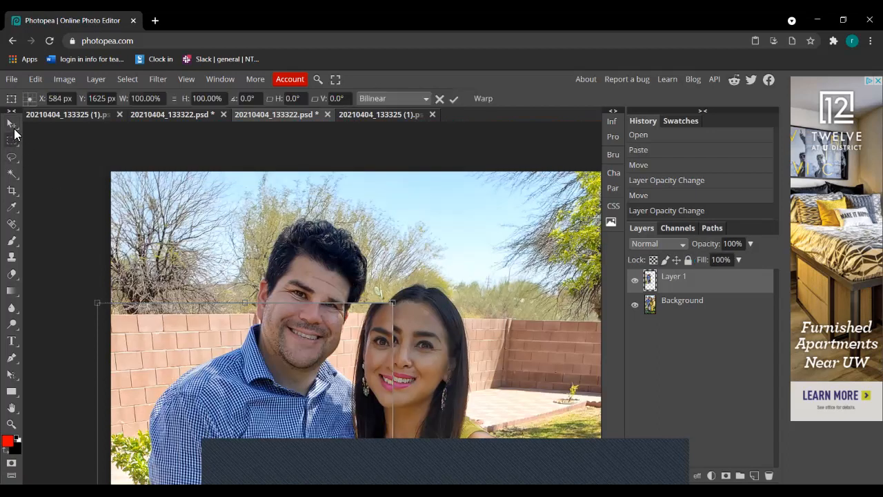
{"action": "left_click", "coordinate": [162, 219]}
{"action": "left_click", "coordinate": [11, 140]}
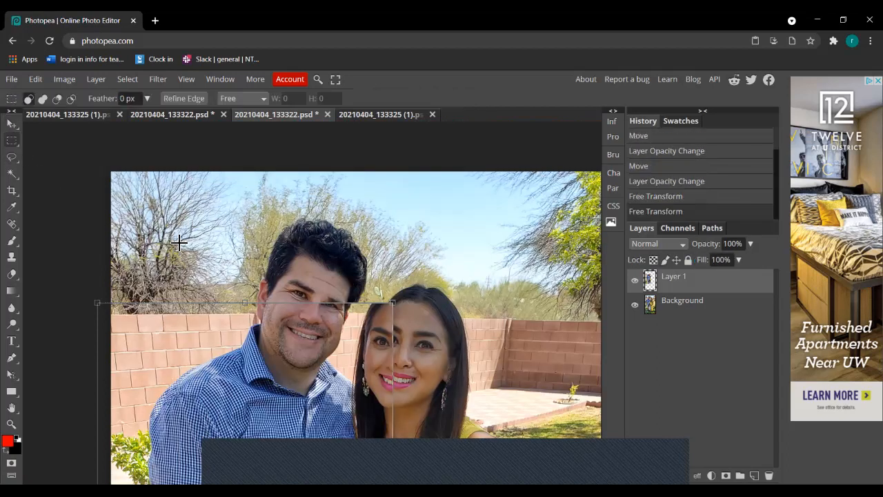
{"action": "left_click", "coordinate": [266, 295]}
{"action": "scroll", "coordinate": [392, 295], "scroll_direction": "down", "scroll_amount": 2}
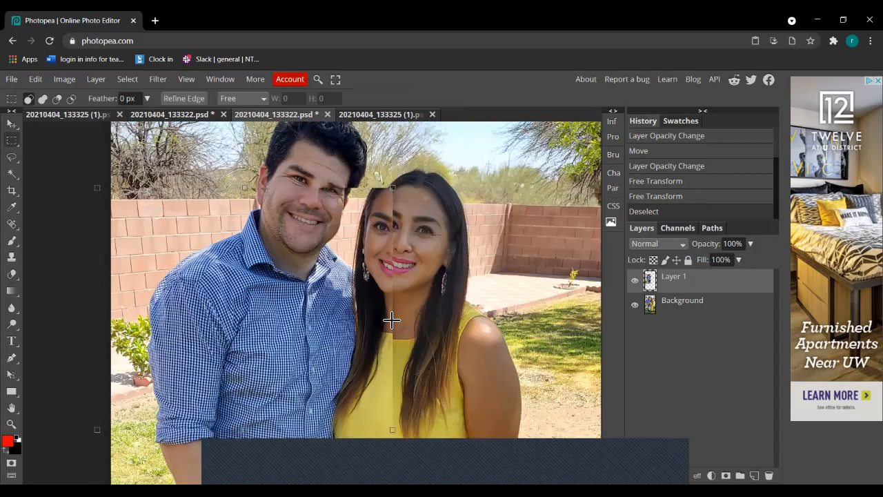
- Enlarge the Eraser to about 316 px and erase Layer 1 over the woman's face and hair to remove the vertical seam
{"action": "scroll", "coordinate": [303, 301], "scroll_direction": "down", "scroll_amount": 5}
{"action": "scroll", "coordinate": [298, 316], "scroll_direction": "up", "scroll_amount": 4}
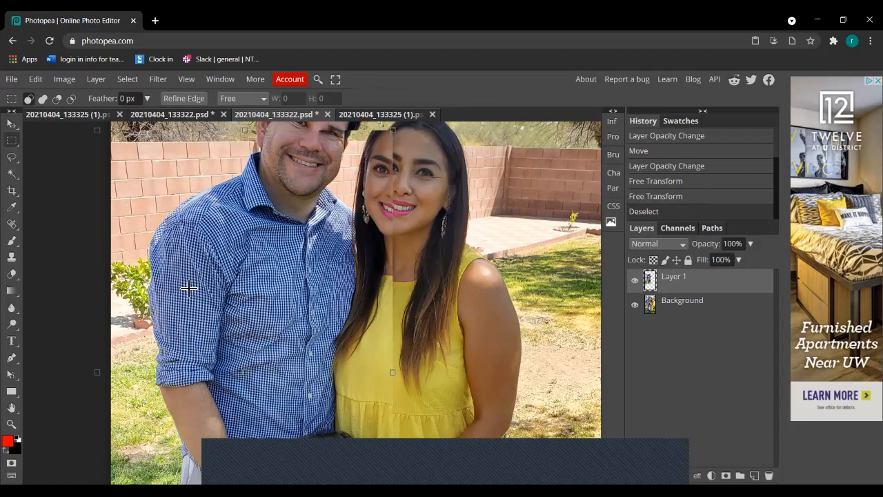
{"action": "scroll", "coordinate": [35, 283], "scroll_direction": "up", "scroll_amount": 2}
{"action": "left_click", "coordinate": [12, 275]}
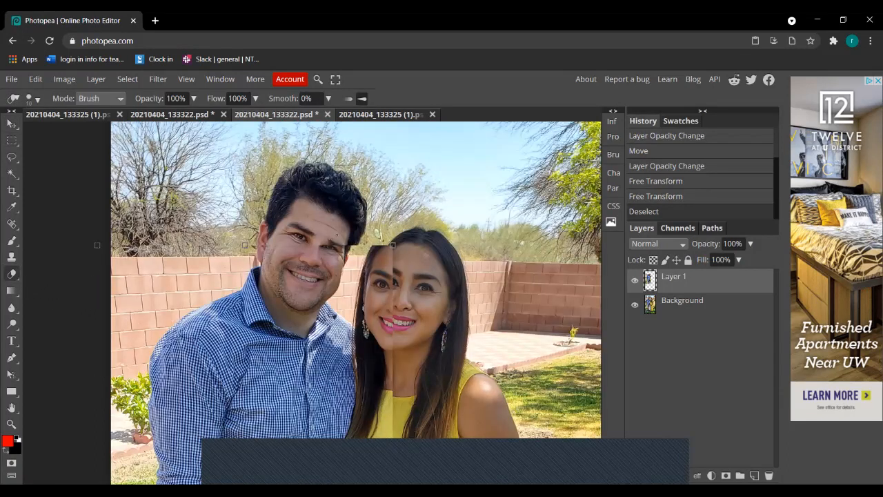
{"action": "left_click_drag", "start_coordinate": [327, 247], "coordinate": [318, 251]}
{"action": "left_click", "coordinate": [38, 99]}
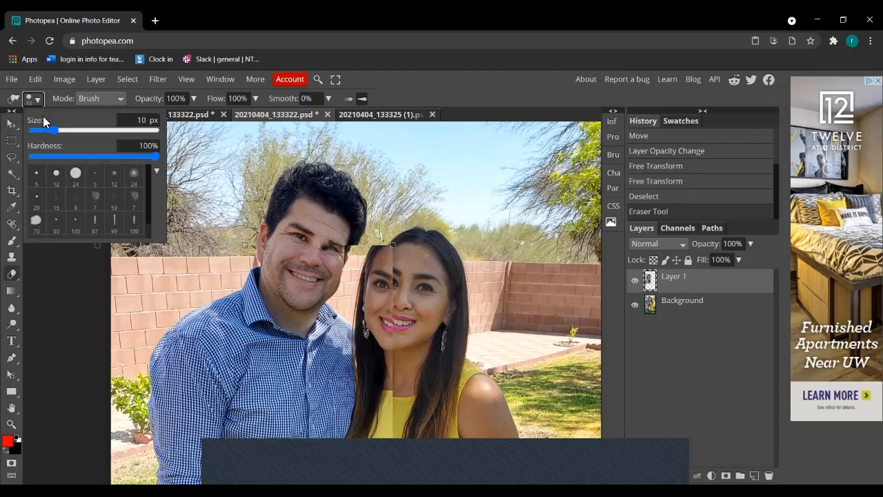
{"action": "left_click_drag", "start_coordinate": [54, 129], "coordinate": [116, 130]}
{"action": "mouse_move", "coordinate": [364, 243]}
{"action": "left_mouse_down"}
{"action": "mouse_move", "coordinate": [358, 257]}
{"action": "mouse_move", "coordinate": [375, 296]}
{"action": "mouse_move", "coordinate": [403, 326]}
{"action": "left_mouse_up"}
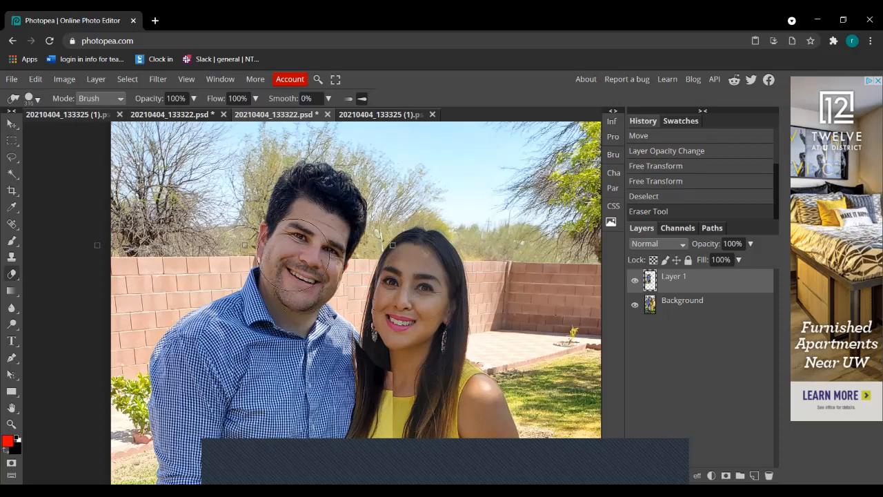
- Erase Layer 1 over the man's face and collar, comparing the last stroke by undoing and redoing it
{"action": "left_click", "coordinate": [305, 287]}
{"action": "left_click", "coordinate": [305, 288]}
{"action": "left_click", "coordinate": [305, 288]}
{"action": "left_click", "coordinate": [305, 288]}
{"action": "left_click", "coordinate": [298, 280]}
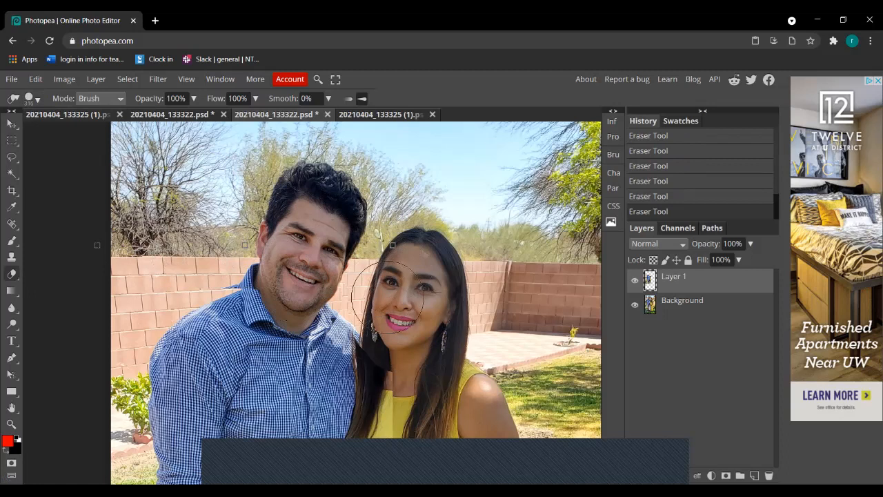
{"action": "key", "text": "ctrl+z"}
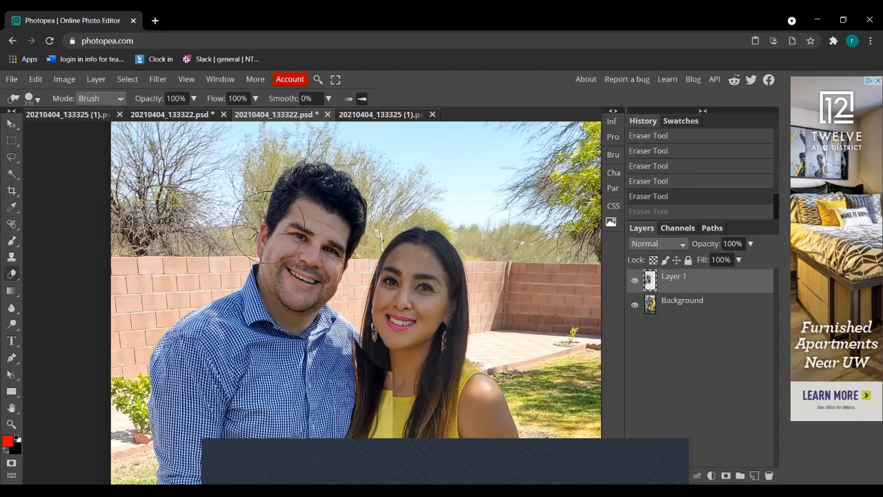
{"action": "key", "text": "ctrl+shift+z"}
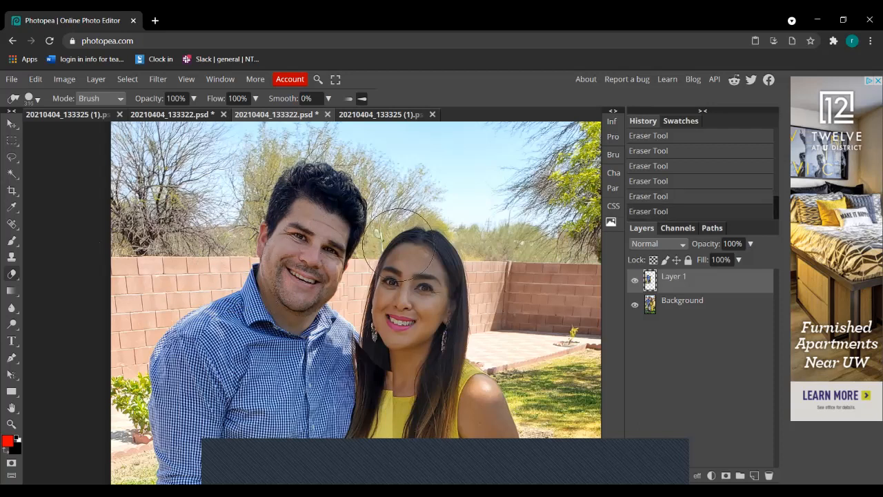
- Erase Layer 1 over the woman's yellow dress and the girl's face and hair
{"action": "scroll", "coordinate": [397, 238], "scroll_direction": "down", "scroll_amount": 3}
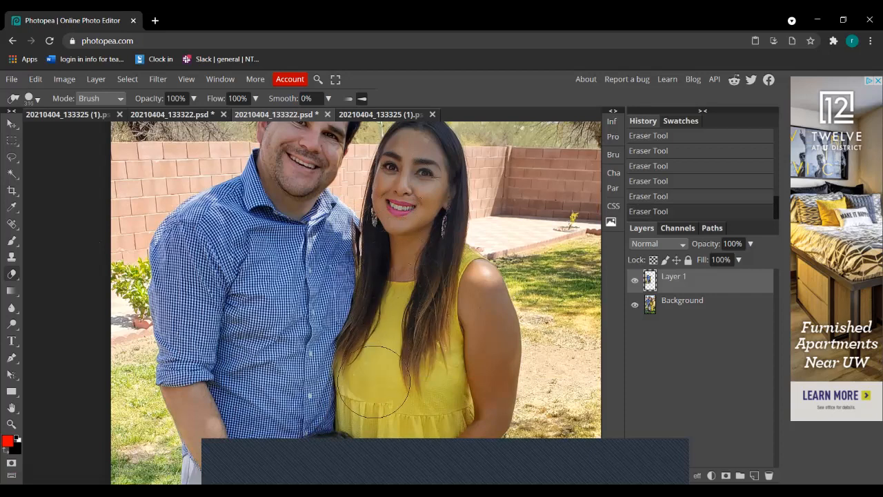
{"action": "scroll", "coordinate": [373, 388], "scroll_direction": "down", "scroll_amount": 5}
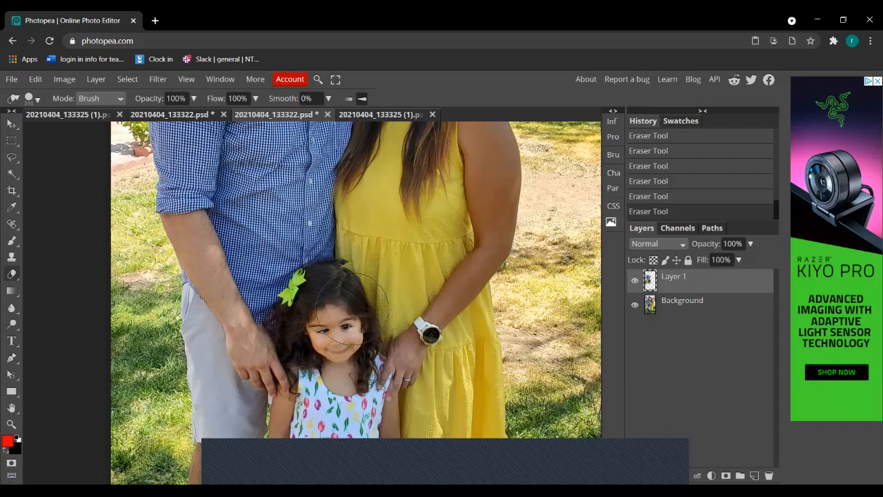
{"action": "mouse_move", "coordinate": [337, 319]}
{"action": "left_mouse_down"}
{"action": "mouse_move", "coordinate": [342, 345]}
{"action": "mouse_move", "coordinate": [355, 272]}
{"action": "mouse_move", "coordinate": [342, 303]}
{"action": "left_mouse_up"}
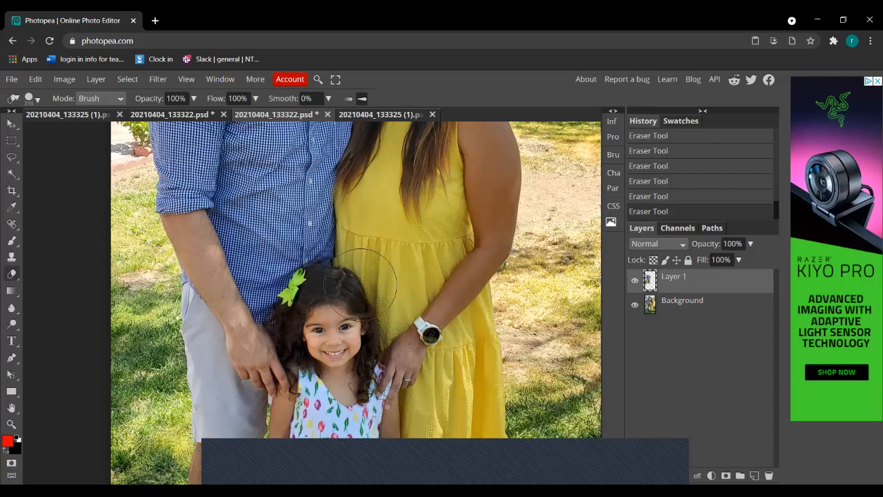
{"action": "scroll", "coordinate": [367, 259], "scroll_direction": "down", "scroll_amount": 3}
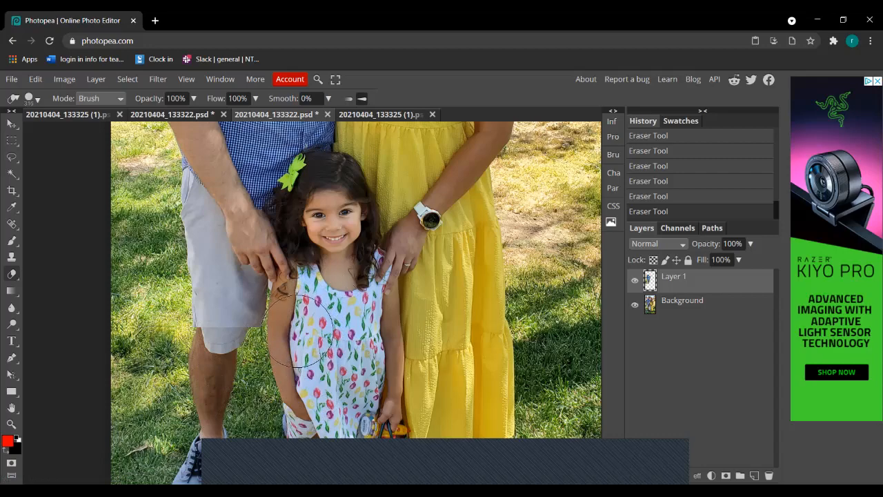
- Examine the composite from the faces down to the feet, up close and zoomed out, for leftover seams
{"action": "scroll", "coordinate": [386, 310], "scroll_direction": "up", "scroll_amount": 10}
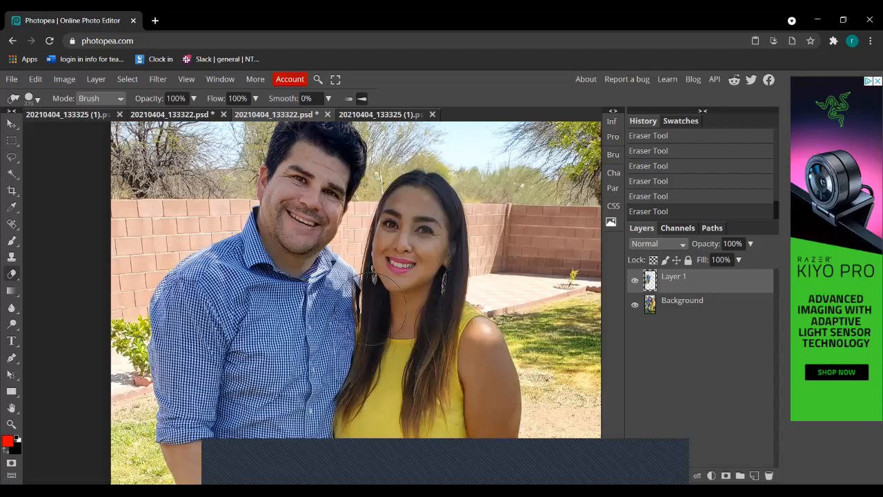
{"action": "scroll", "coordinate": [373, 307], "scroll_direction": "down", "scroll_amount": 10}
{"action": "scroll", "coordinate": [369, 317], "scroll_direction": "up", "scroll_amount": 5}
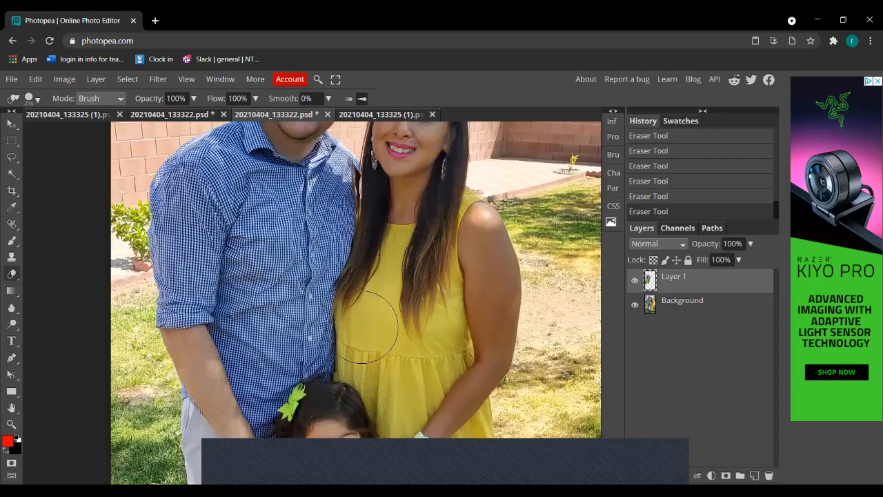
{"action": "scroll", "coordinate": [373, 331], "scroll_direction": "up", "scroll_amount": 3}
{"action": "scroll", "coordinate": [383, 352], "scroll_direction": "down", "scroll_amount": 6}
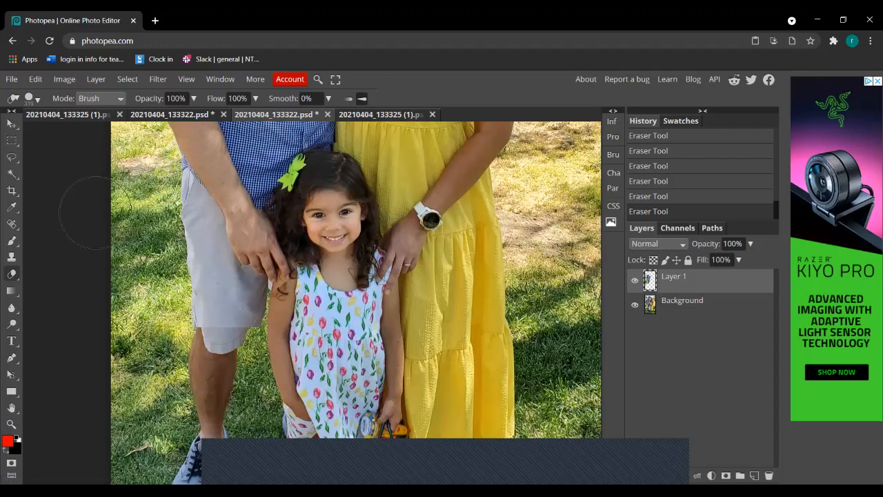
{"action": "key", "text": "z"}
{"action": "left_click", "coordinate": [43, 98]}
{"action": "left_click", "coordinate": [256, 282]}
{"action": "left_click", "coordinate": [259, 284]}
{"action": "left_click", "coordinate": [264, 291]}
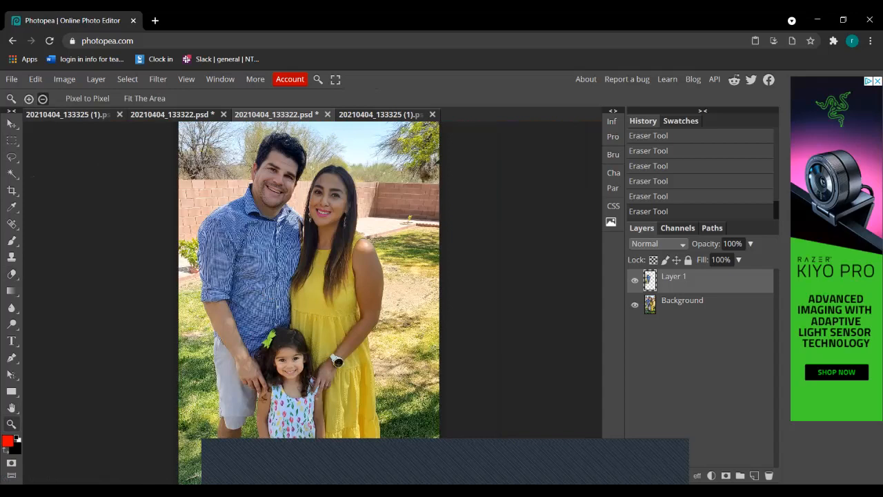
{"action": "scroll", "coordinate": [309, 304], "scroll_direction": "down", "scroll_amount": 2}
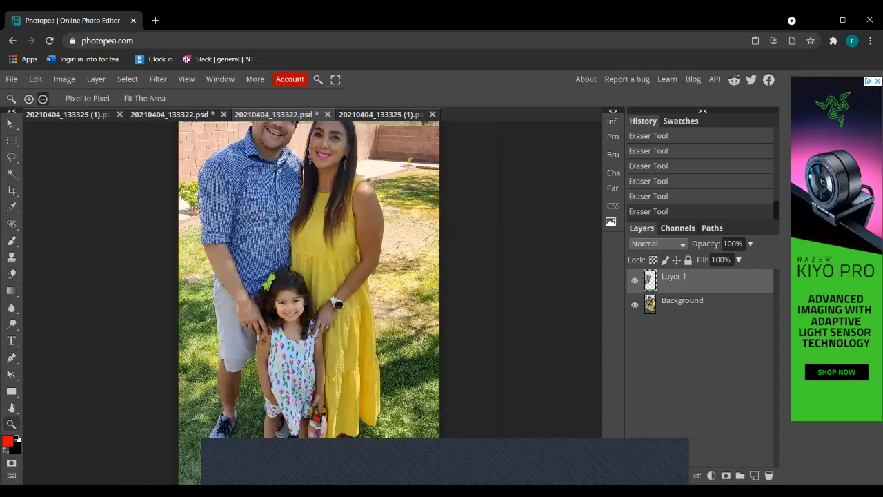
{"action": "scroll", "coordinate": [235, 331], "scroll_direction": "up", "scroll_amount": 4}
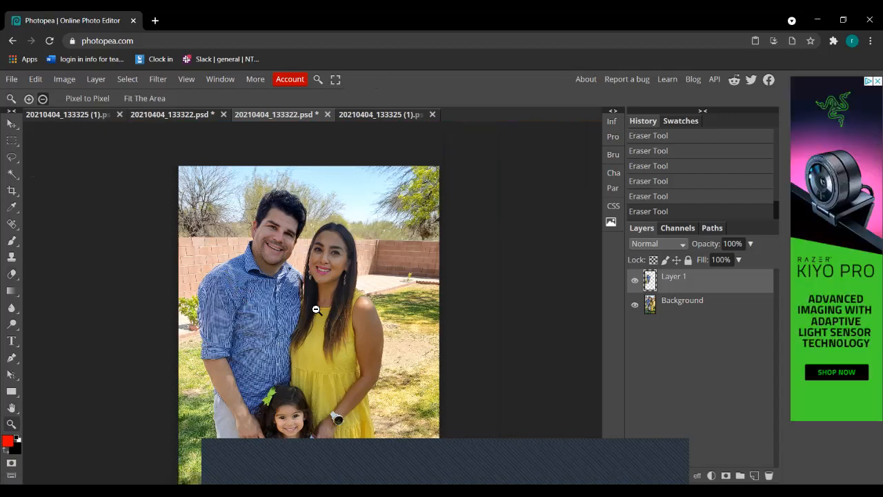
{"action": "scroll", "coordinate": [311, 290], "scroll_direction": "down", "scroll_amount": 2}
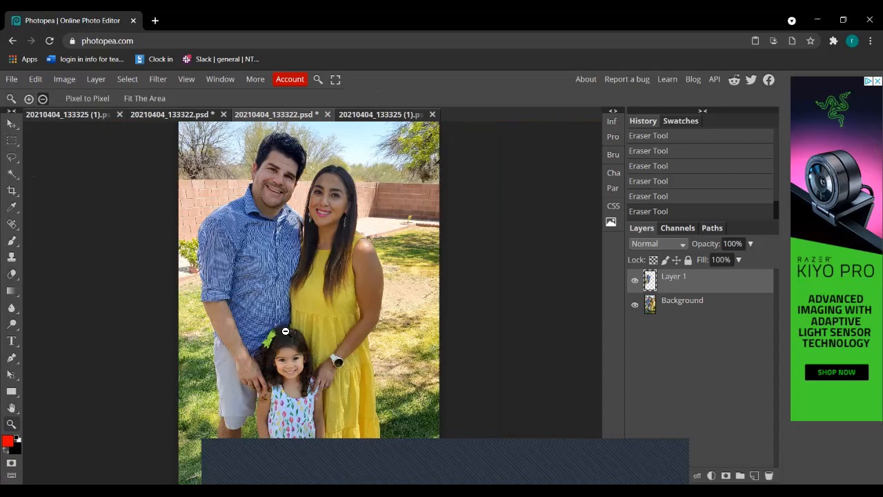
{"action": "scroll", "coordinate": [44, 206], "scroll_direction": "down", "scroll_amount": 4}
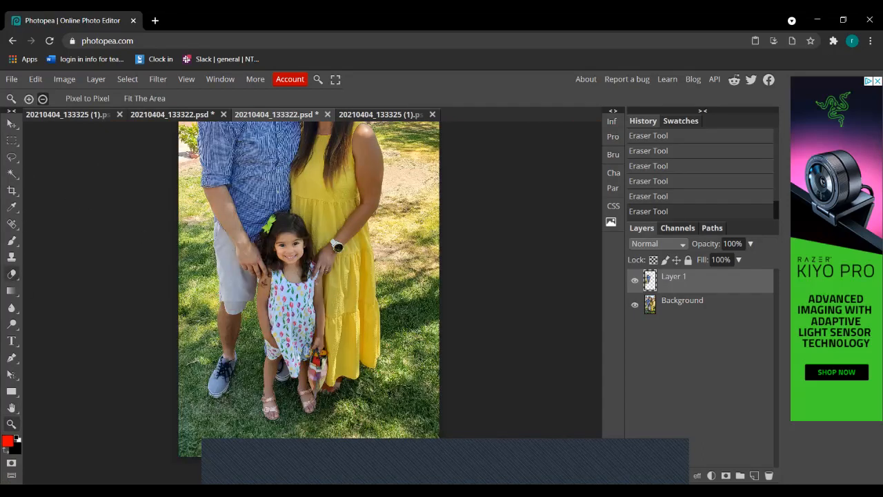
- Reduce the Eraser to 19 px and erase Layer 1 around the man's fingertips and the girl's curls at her shoulder
{"action": "left_click", "coordinate": [29, 98]}
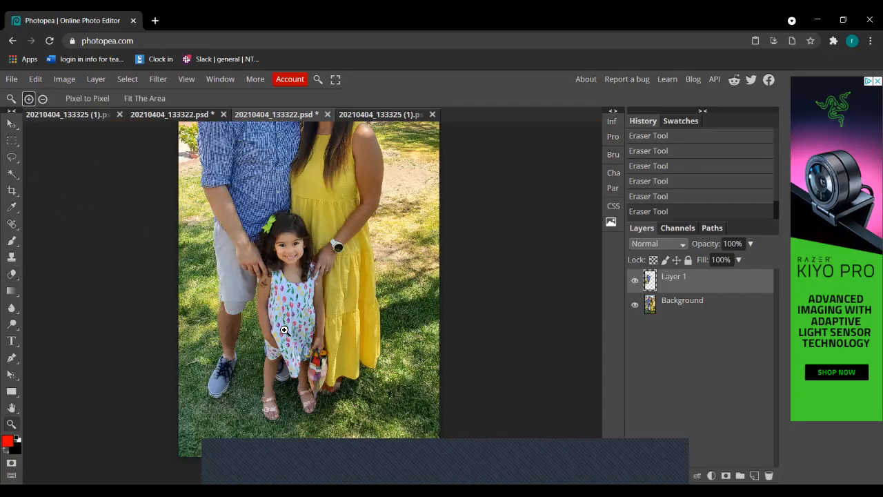
{"action": "left_click", "coordinate": [258, 297]}
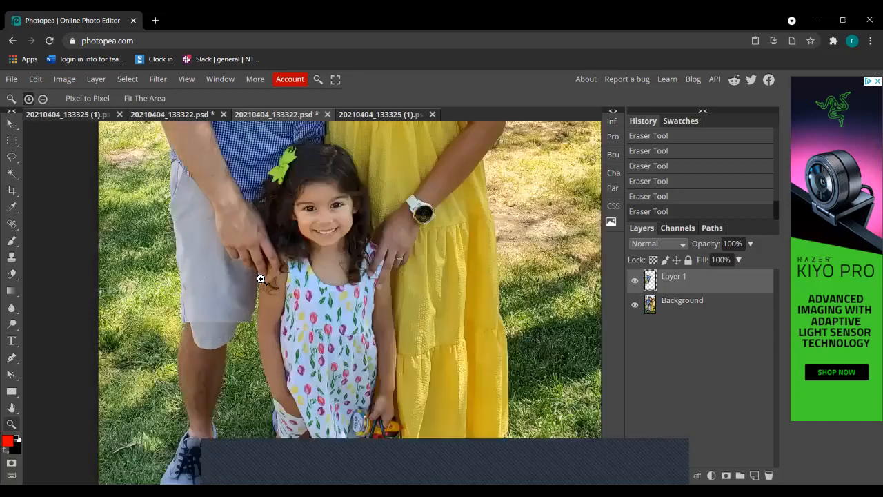
{"action": "left_click", "coordinate": [274, 303]}
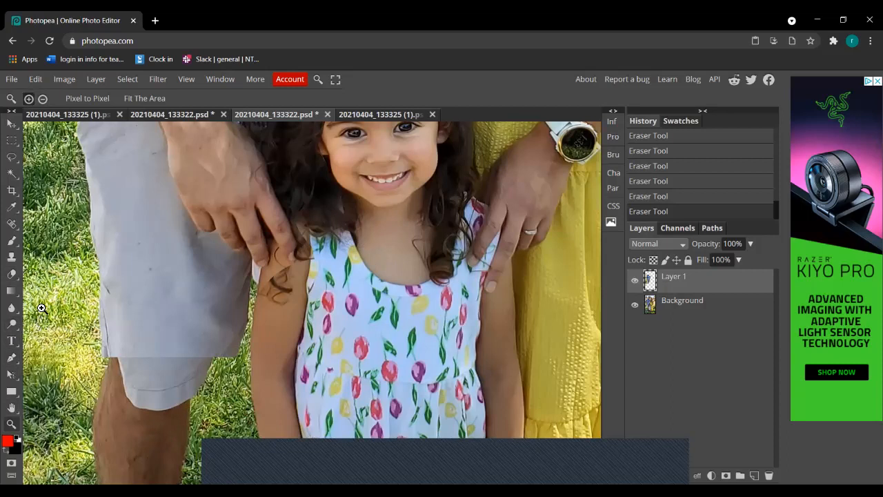
{"action": "left_click", "coordinate": [13, 274]}
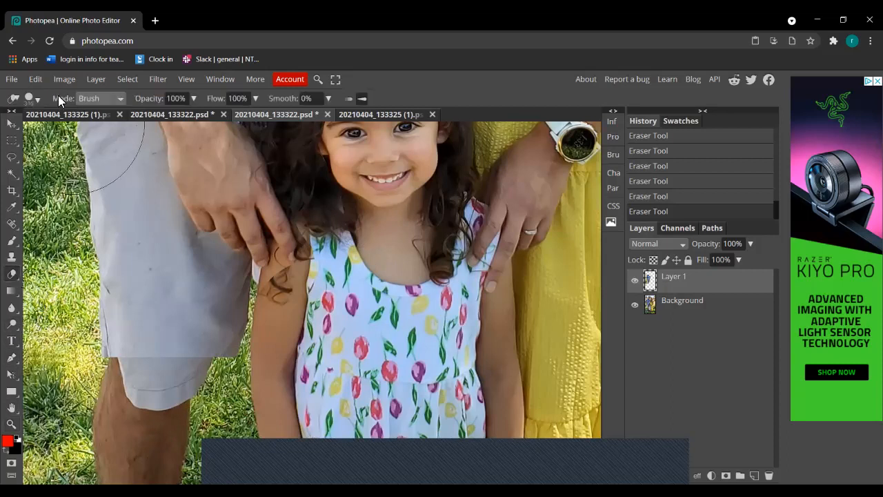
{"action": "left_click", "coordinate": [33, 98]}
{"action": "left_click_drag", "start_coordinate": [91, 132], "coordinate": [61, 129]}
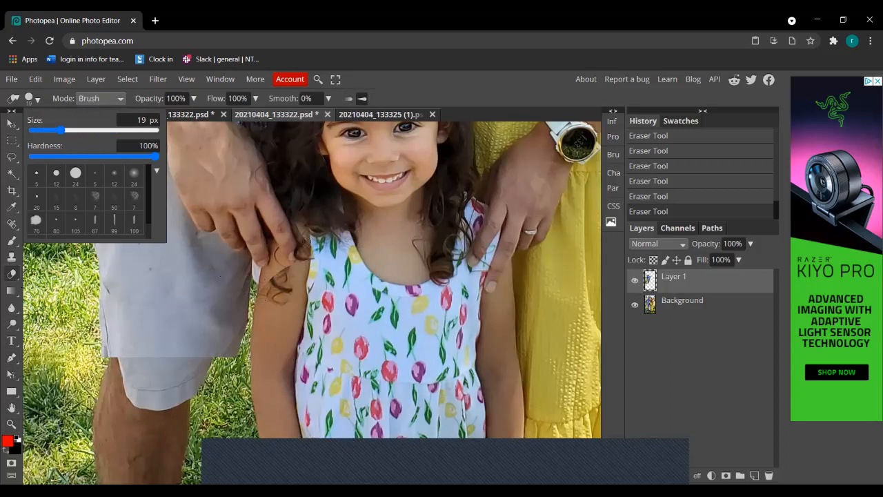
{"action": "left_click", "coordinate": [304, 236]}
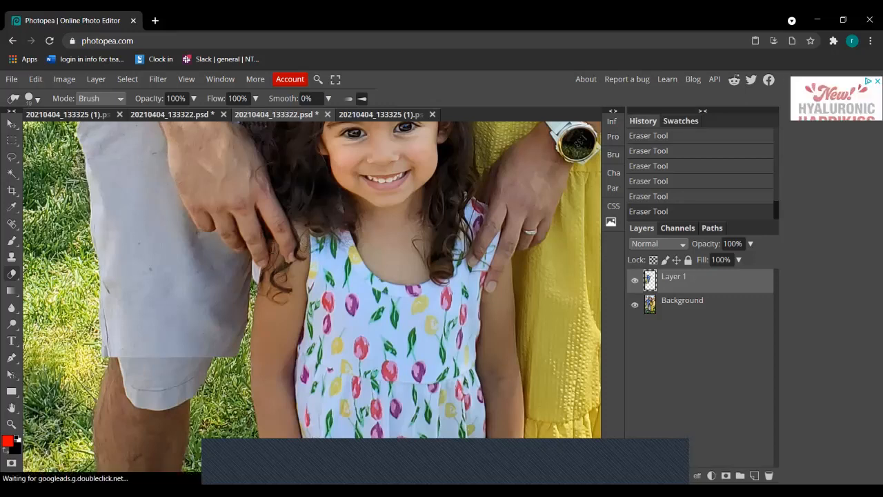
- Erase the mismatched Layer 1 edge along the man's shorts' side and hem with the small eraser
{"action": "left_click_drag", "start_coordinate": [230, 359], "coordinate": [243, 348]}
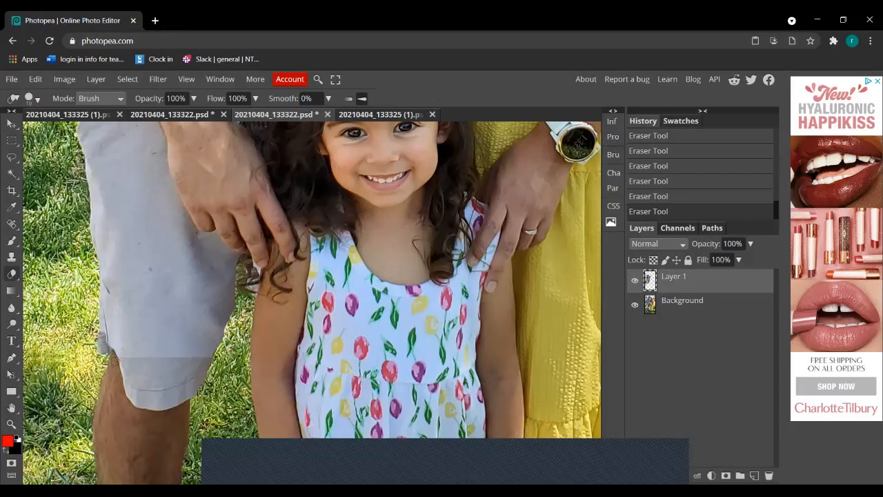
{"action": "mouse_move", "coordinate": [130, 351]}
{"action": "left_mouse_down"}
{"action": "mouse_move", "coordinate": [204, 352]}
{"action": "mouse_move", "coordinate": [225, 341]}
{"action": "left_mouse_up"}
{"action": "mouse_move", "coordinate": [172, 340]}
{"action": "left_mouse_down"}
{"action": "mouse_move", "coordinate": [110, 340]}
{"action": "mouse_move", "coordinate": [109, 273]}
{"action": "mouse_move", "coordinate": [111, 313]}
{"action": "mouse_move", "coordinate": [130, 284]}
{"action": "mouse_move", "coordinate": [129, 328]}
{"action": "mouse_move", "coordinate": [145, 322]}
{"action": "mouse_move", "coordinate": [140, 302]}
{"action": "left_mouse_up"}
- Enlarge the Eraser to 153 px and erase Layer 1 over the lower and middle part of the man's shorts
{"action": "left_click", "coordinate": [38, 100]}
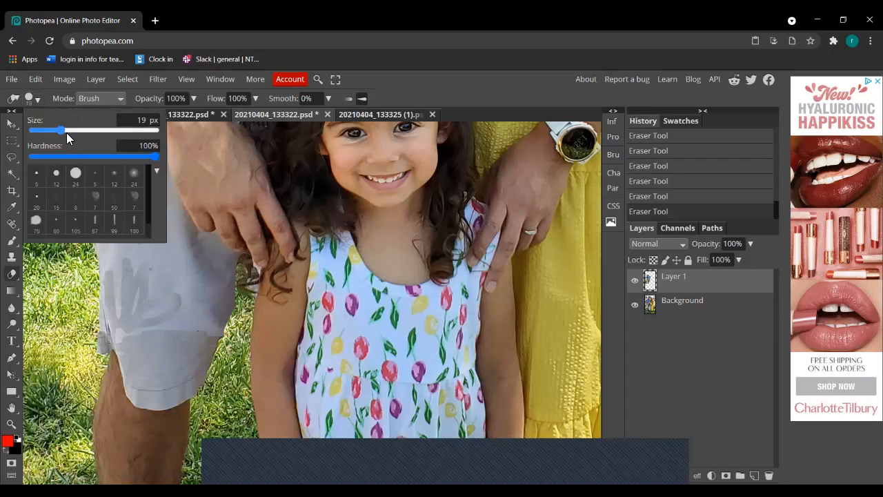
{"action": "mouse_move", "coordinate": [160, 319]}
{"action": "left_mouse_down"}
{"action": "mouse_move", "coordinate": [145, 315]}
{"action": "mouse_move", "coordinate": [197, 318]}
{"action": "mouse_move", "coordinate": [190, 297]}
{"action": "left_mouse_up"}
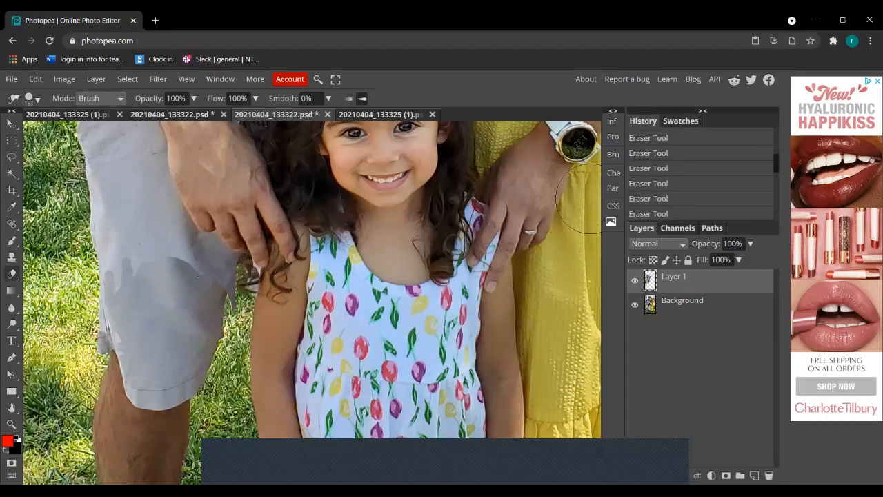
{"action": "scroll", "coordinate": [701, 177], "scroll_direction": "down", "scroll_amount": 3}
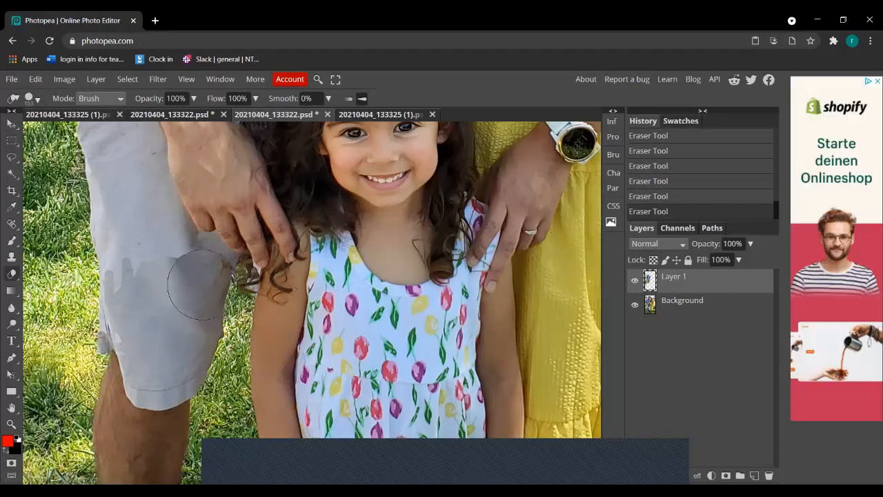
{"action": "mouse_move", "coordinate": [205, 278]}
{"action": "left_mouse_down"}
{"action": "mouse_move", "coordinate": [138, 269]}
{"action": "mouse_move", "coordinate": [133, 189]}
{"action": "left_mouse_up"}
- Erase the remaining Layer 1 patches on the upper shorts beside and below the man's hand, then check the blend
{"action": "scroll", "coordinate": [131, 189], "scroll_direction": "up", "scroll_amount": 3}
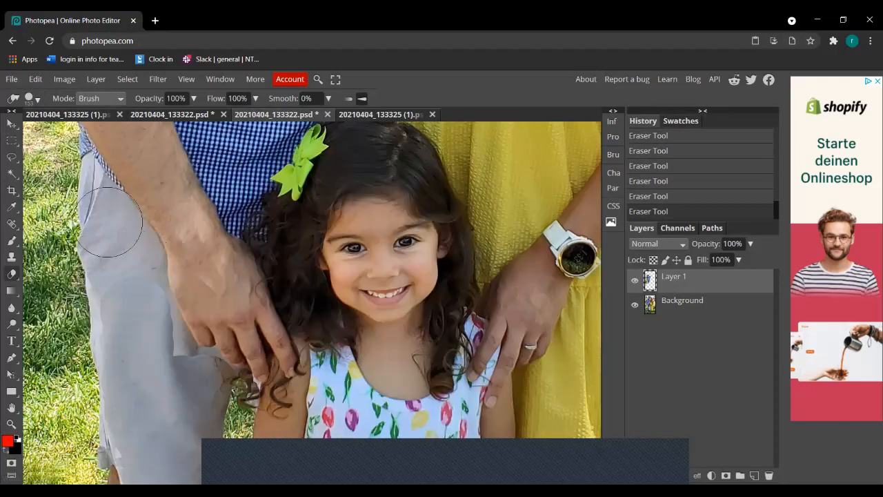
{"action": "mouse_move", "coordinate": [129, 302]}
{"action": "left_mouse_down"}
{"action": "mouse_move", "coordinate": [123, 243]}
{"action": "mouse_move", "coordinate": [131, 352]}
{"action": "mouse_move", "coordinate": [122, 288]}
{"action": "left_mouse_up"}
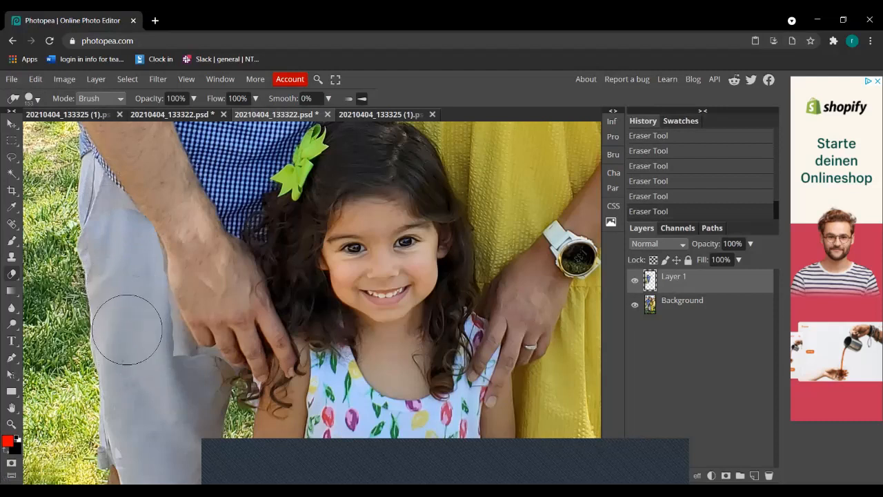
{"action": "scroll", "coordinate": [138, 378], "scroll_direction": "down", "scroll_amount": 1}
{"action": "mouse_move", "coordinate": [146, 381]}
{"action": "left_mouse_down"}
{"action": "mouse_move", "coordinate": [138, 386]}
{"action": "mouse_move", "coordinate": [139, 375]}
{"action": "left_mouse_up"}
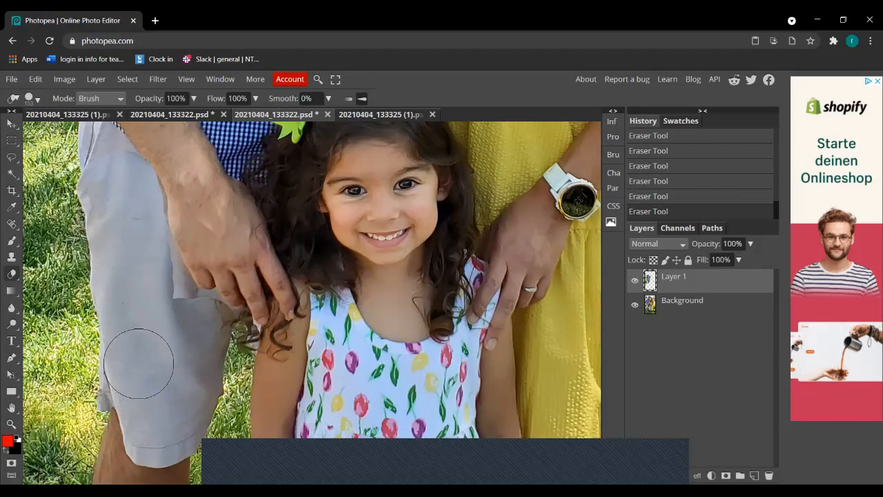
{"action": "left_click", "coordinate": [167, 307]}
{"action": "left_click", "coordinate": [160, 296]}
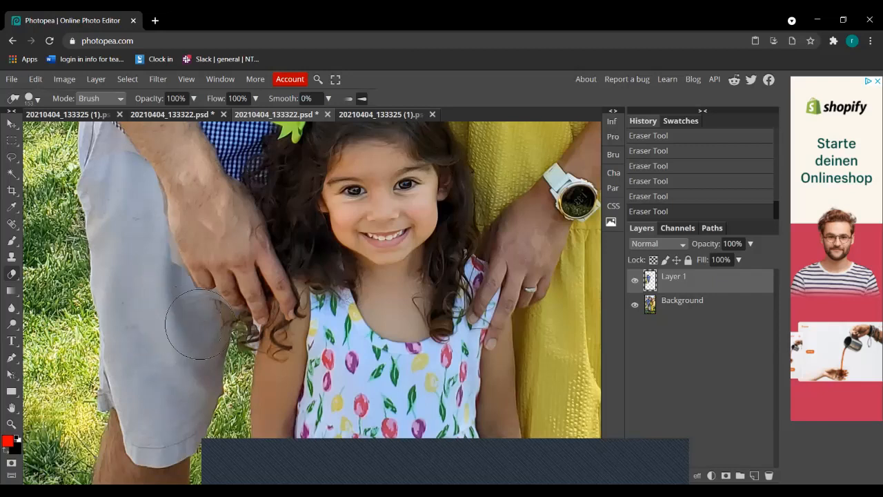
{"action": "scroll", "coordinate": [177, 367], "scroll_direction": "up", "scroll_amount": 5}
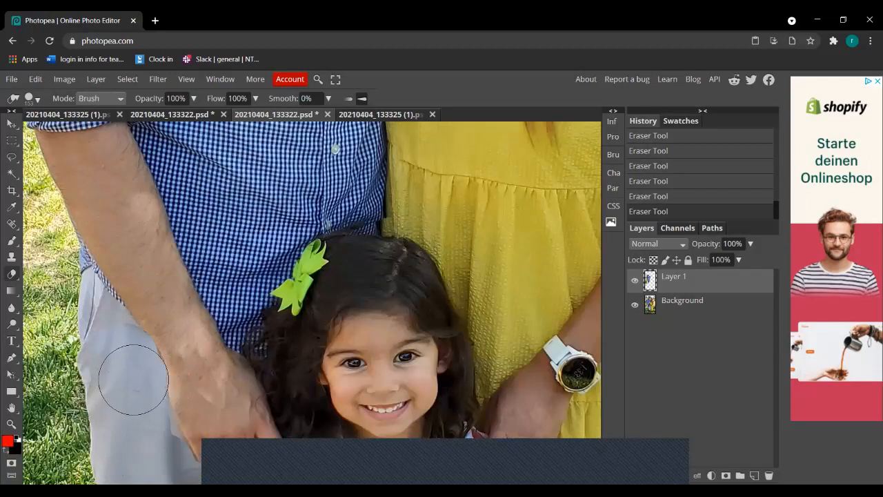
{"action": "scroll", "coordinate": [128, 403], "scroll_direction": "down", "scroll_amount": 3}
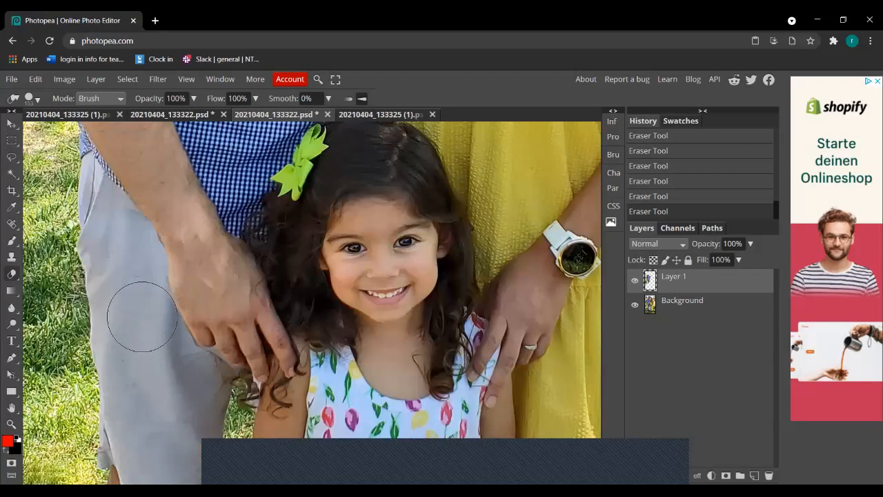
- Reduce the Eraser to 5 px and erase the mismatched Layer 1 edges around the man's fingers, revealing the girl's curls beneath
{"action": "scroll", "coordinate": [145, 384], "scroll_direction": "down", "scroll_amount": 5}
{"action": "scroll", "coordinate": [207, 351], "scroll_direction": "up", "scroll_amount": 4}
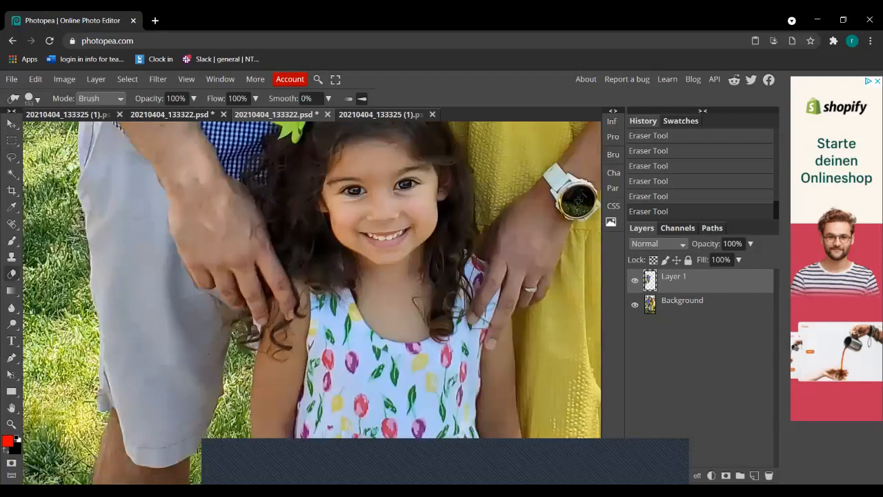
{"action": "left_click", "coordinate": [11, 423]}
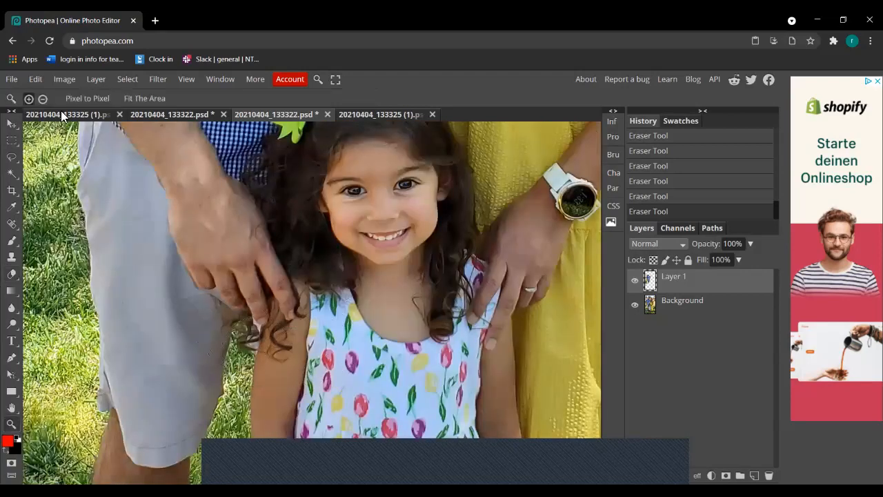
{"action": "left_click", "coordinate": [239, 310]}
{"action": "left_click", "coordinate": [241, 325]}
{"action": "left_click", "coordinate": [242, 332]}
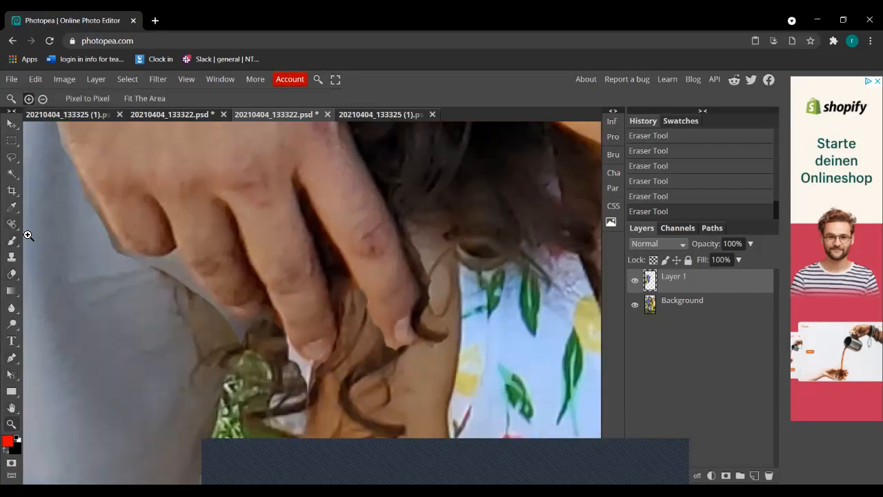
{"action": "left_click", "coordinate": [11, 274]}
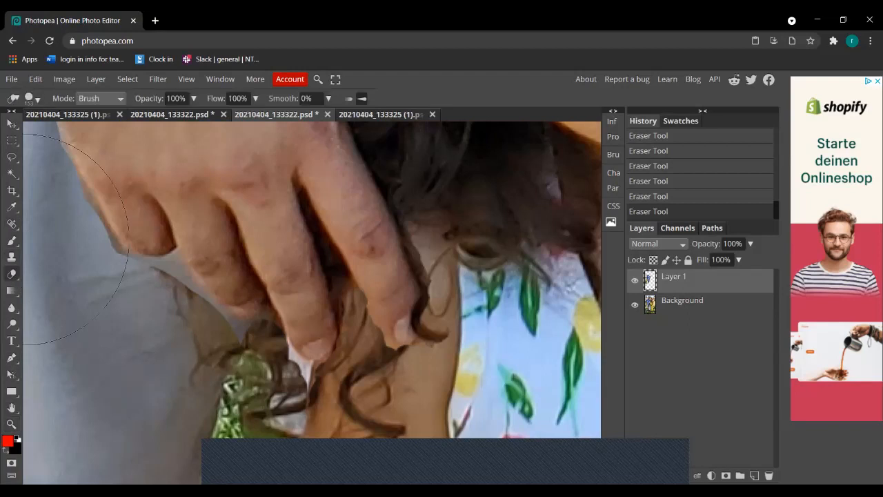
{"action": "left_click", "coordinate": [338, 79]}
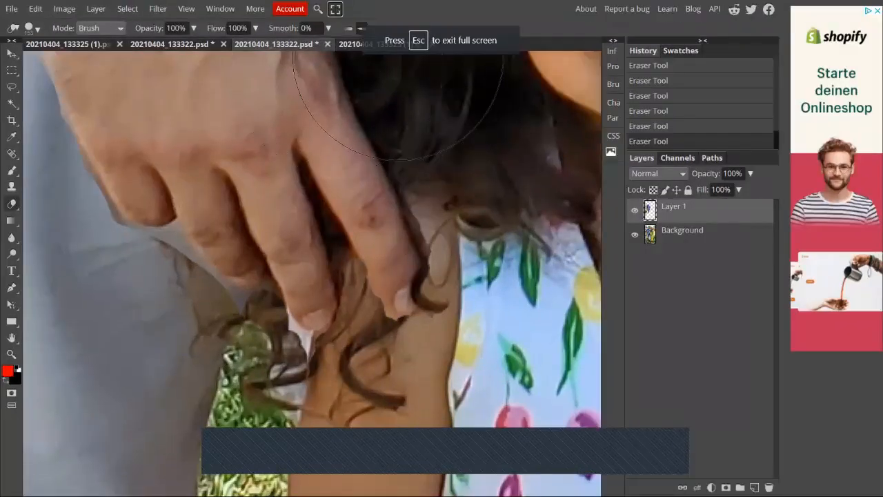
{"action": "key", "text": "Escape"}
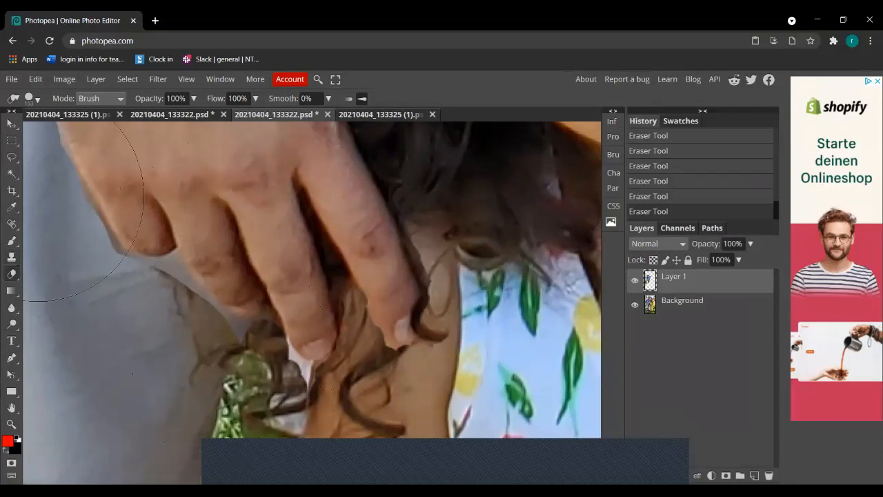
{"action": "left_click", "coordinate": [29, 98]}
{"action": "left_click_drag", "start_coordinate": [156, 129], "coordinate": [52, 131]}
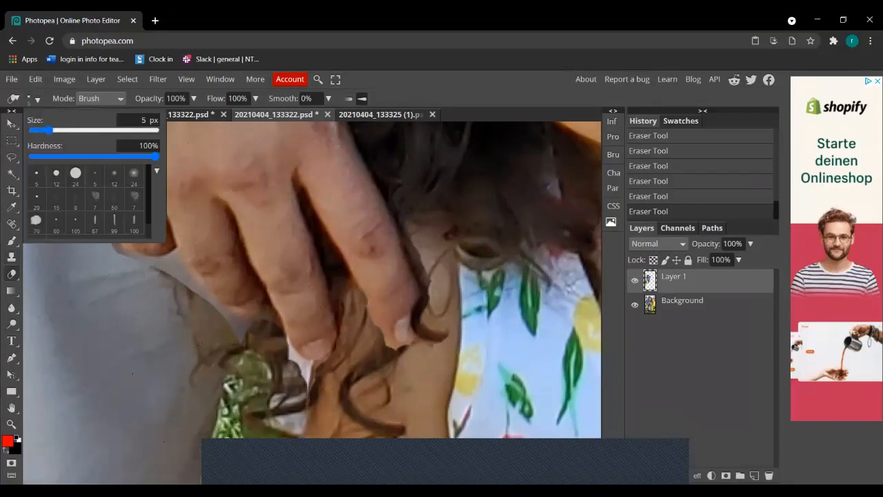
{"action": "left_click", "coordinate": [237, 334]}
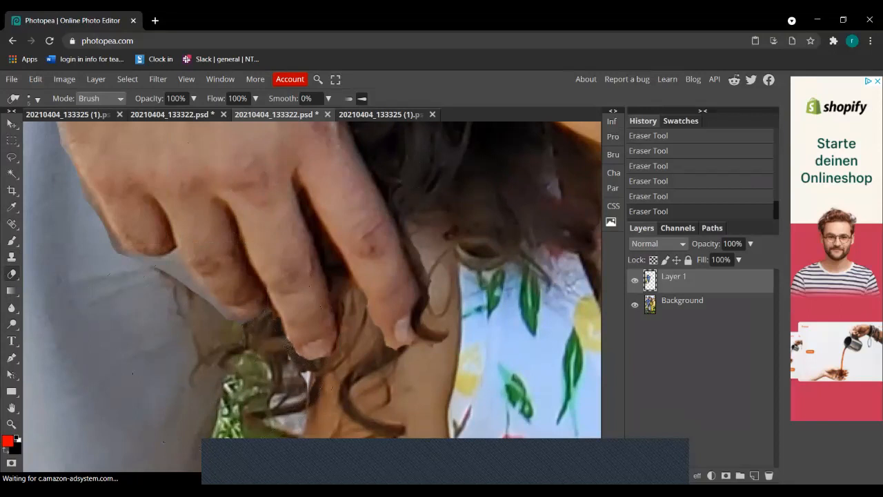
{"action": "left_click_drag", "start_coordinate": [304, 373], "coordinate": [312, 396]}
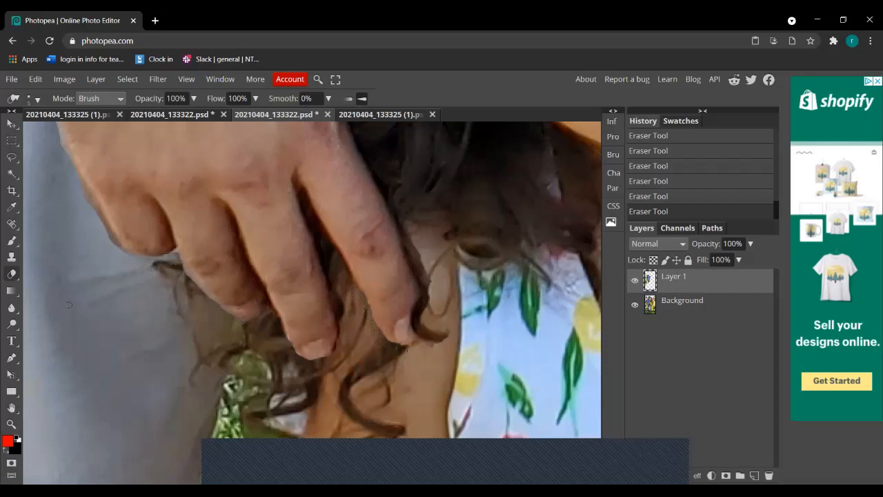
- Examine the overall composite and the edge where the man's shirt meets the woman's hair for blending flaws
{"action": "left_click", "coordinate": [11, 424]}
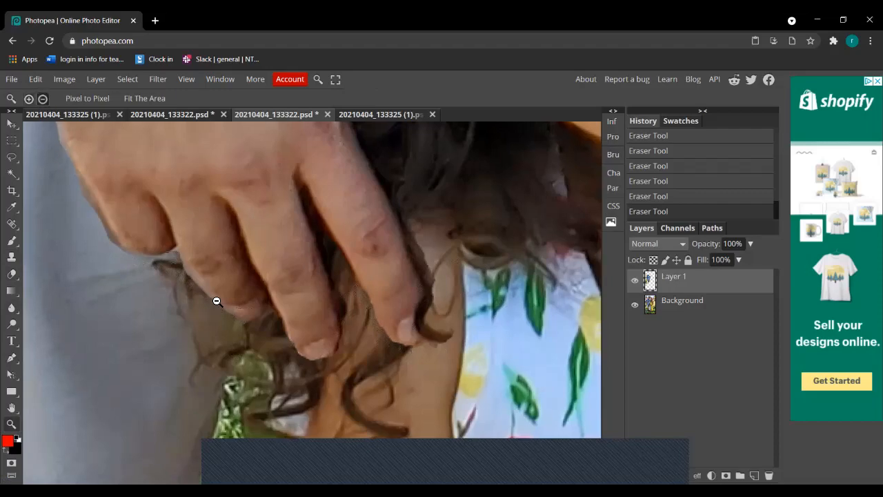
{"action": "left_click", "coordinate": [266, 286]}
{"action": "left_click", "coordinate": [266, 283]}
{"action": "left_click", "coordinate": [266, 285]}
{"action": "left_click", "coordinate": [266, 285]}
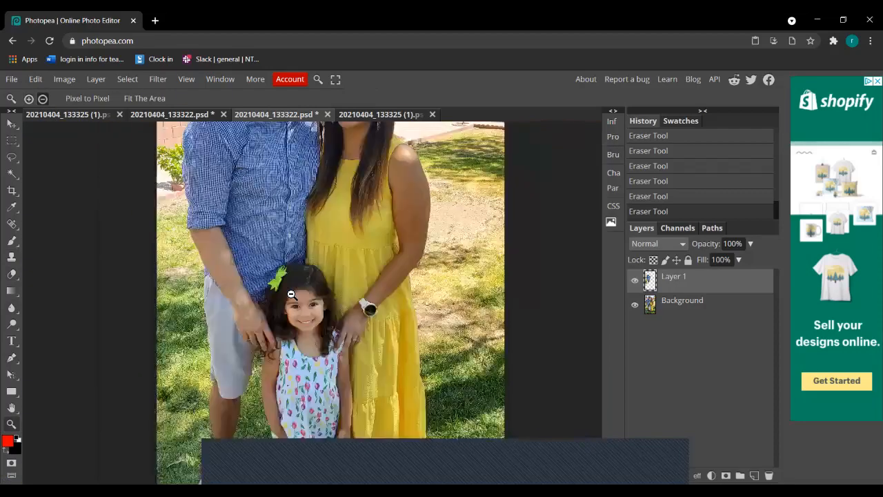
{"action": "scroll", "coordinate": [292, 301], "scroll_direction": "up", "scroll_amount": 3}
{"action": "scroll", "coordinate": [291, 302], "scroll_direction": "down", "scroll_amount": 1}
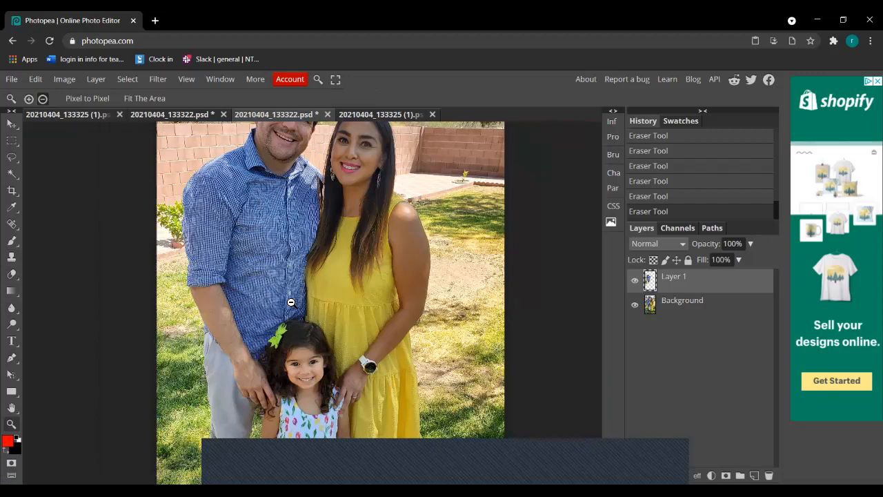
{"action": "scroll", "coordinate": [324, 249], "scroll_direction": "up", "scroll_amount": 2}
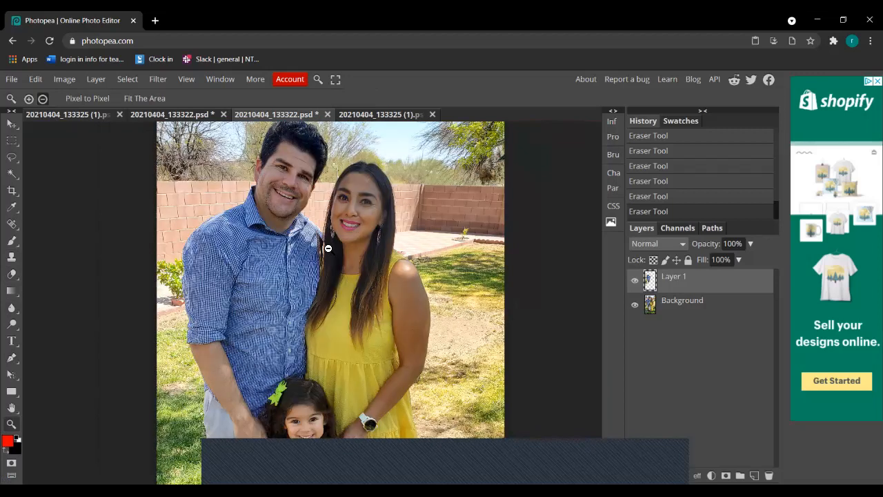
{"action": "left_click", "coordinate": [31, 99]}
{"action": "left_click", "coordinate": [323, 251]}
{"action": "left_click", "coordinate": [323, 251]}
{"action": "left_click", "coordinate": [330, 269]}
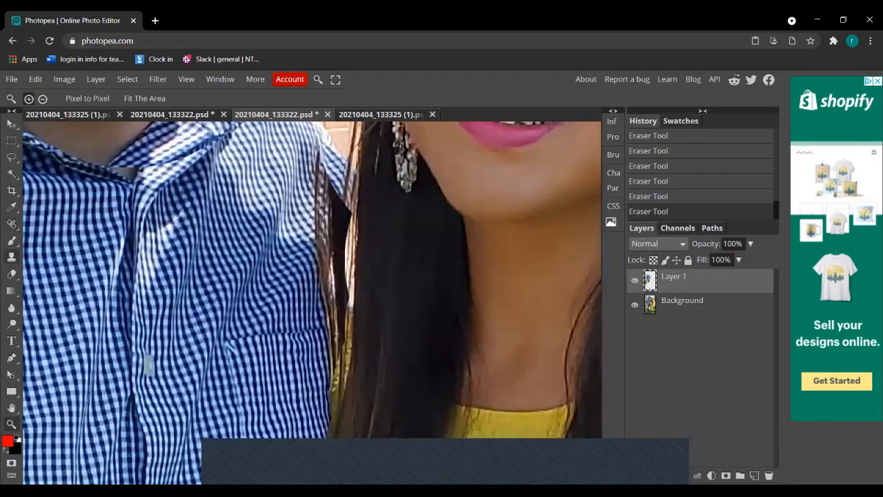
{"action": "left_click", "coordinate": [42, 99]}
{"action": "left_click", "coordinate": [250, 321]}
{"action": "left_click", "coordinate": [250, 320]}
{"action": "left_click", "coordinate": [251, 320]}
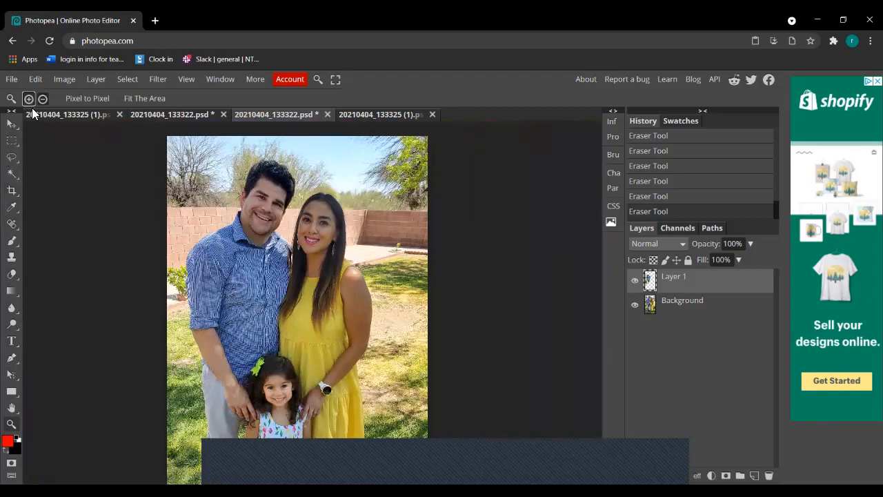
- On the Background layer, use the Clone Stamp to cover the small plant's edging ring and lower stem with light paving
{"action": "left_click", "coordinate": [399, 249]}
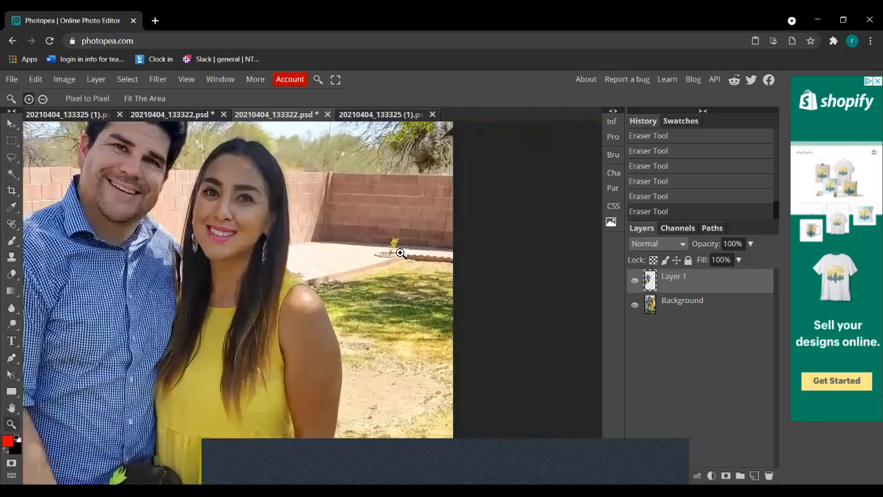
{"action": "left_click", "coordinate": [394, 253]}
{"action": "left_click", "coordinate": [397, 247]}
{"action": "left_click", "coordinate": [400, 244]}
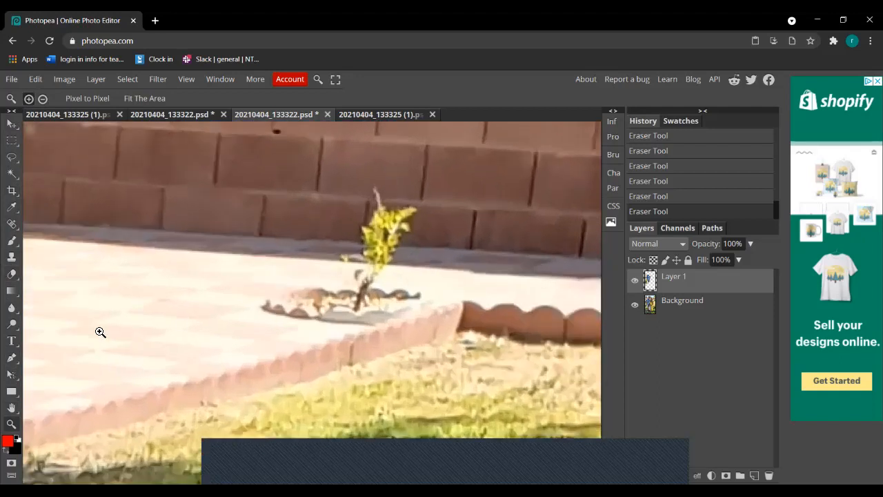
{"action": "left_click", "coordinate": [13, 256]}
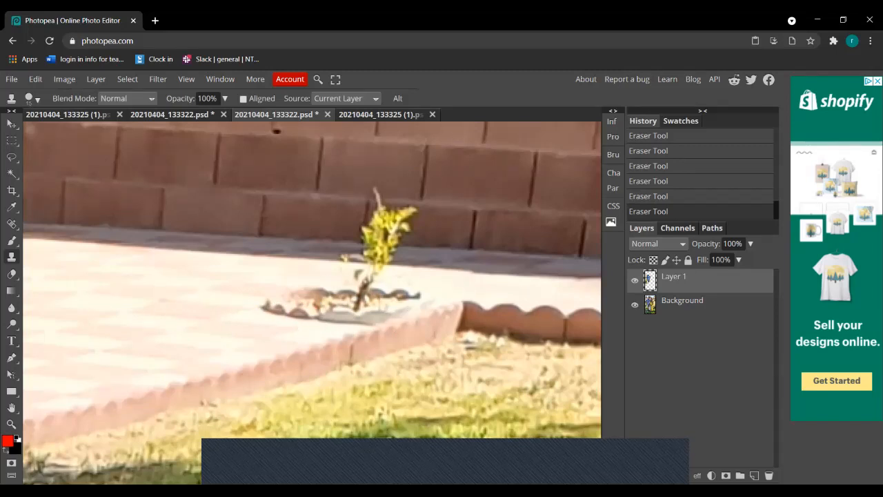
{"action": "left_click", "coordinate": [682, 301]}
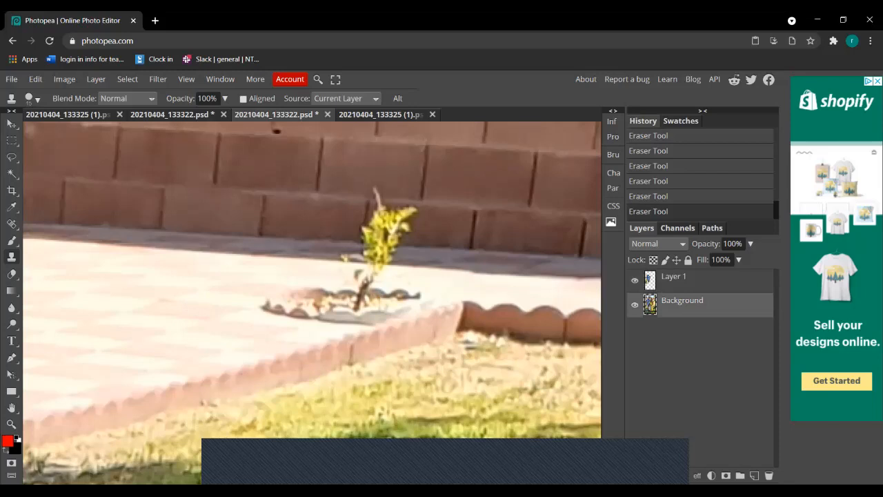
{"action": "left_click", "coordinate": [137, 316], "text": "alt"}
{"action": "left_click", "coordinate": [261, 308]}
{"action": "mouse_move", "coordinate": [273, 307]}
{"action": "left_mouse_down"}
{"action": "mouse_move", "coordinate": [341, 315]}
{"action": "mouse_move", "coordinate": [373, 300]}
{"action": "mouse_move", "coordinate": [284, 297]}
{"action": "mouse_move", "coordinate": [335, 295]}
{"action": "left_mouse_up"}
{"action": "mouse_move", "coordinate": [353, 284]}
{"action": "left_mouse_down"}
{"action": "mouse_move", "coordinate": [410, 293]}
{"action": "mouse_move", "coordinate": [353, 315]}
{"action": "mouse_move", "coordinate": [366, 305]}
{"action": "left_mouse_up"}
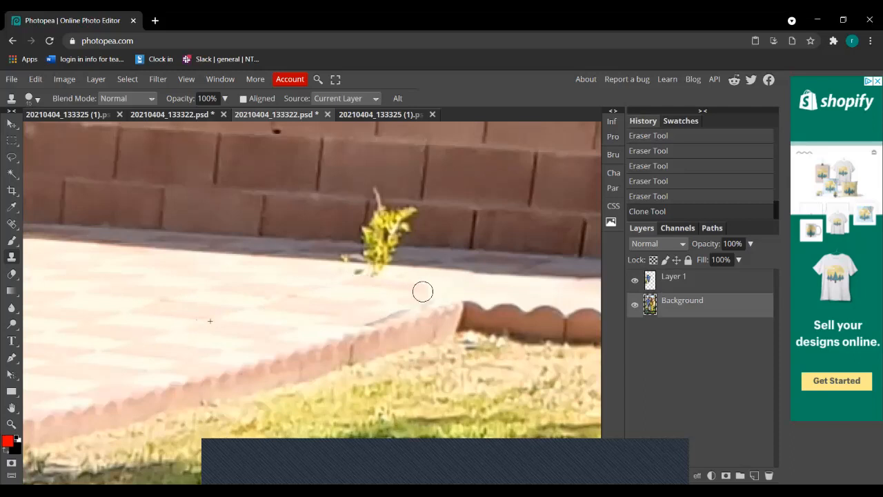
{"action": "left_click_drag", "start_coordinate": [416, 280], "coordinate": [350, 273]}
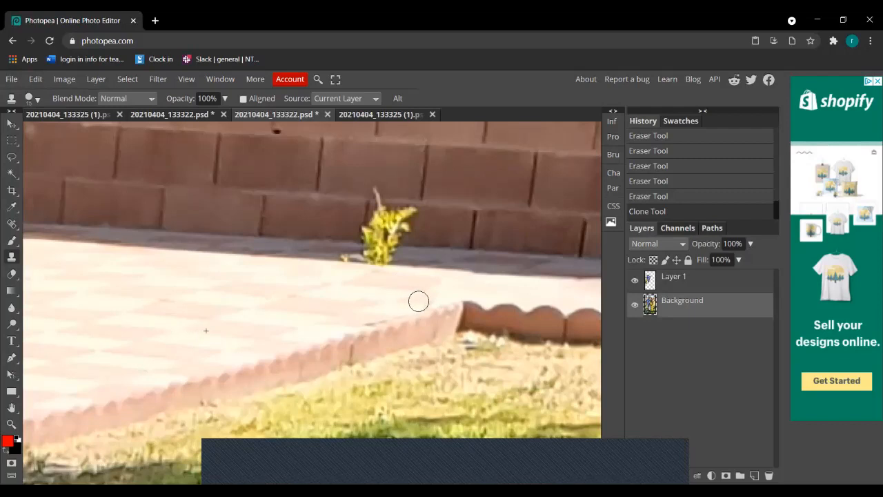
{"action": "left_click", "coordinate": [357, 318]}
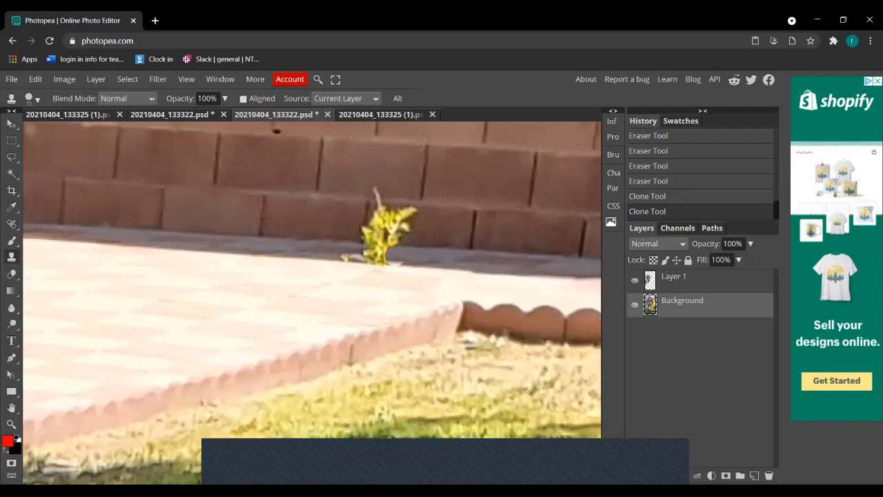
- Clone shaded paving and wall-block texture over the plant's base and most of its leaves, redoing the first stroke
{"action": "left_click_drag", "start_coordinate": [390, 255], "coordinate": [345, 256]}
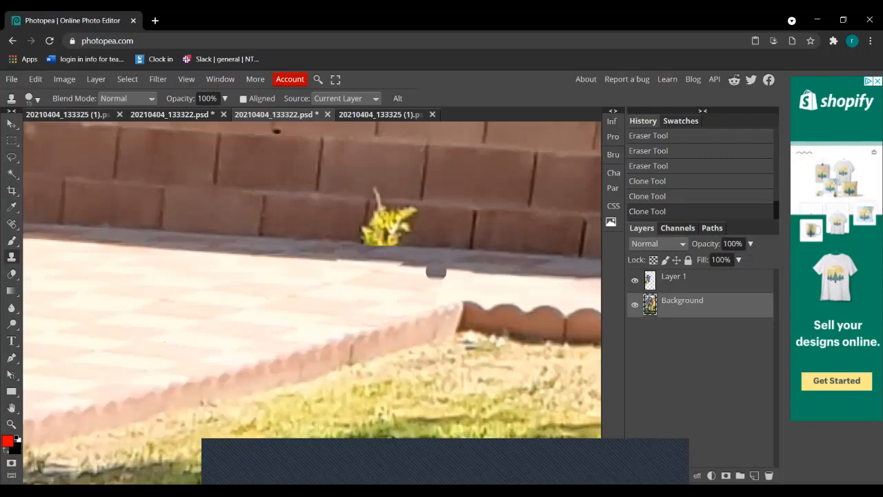
{"action": "key", "text": "ctrl+z"}
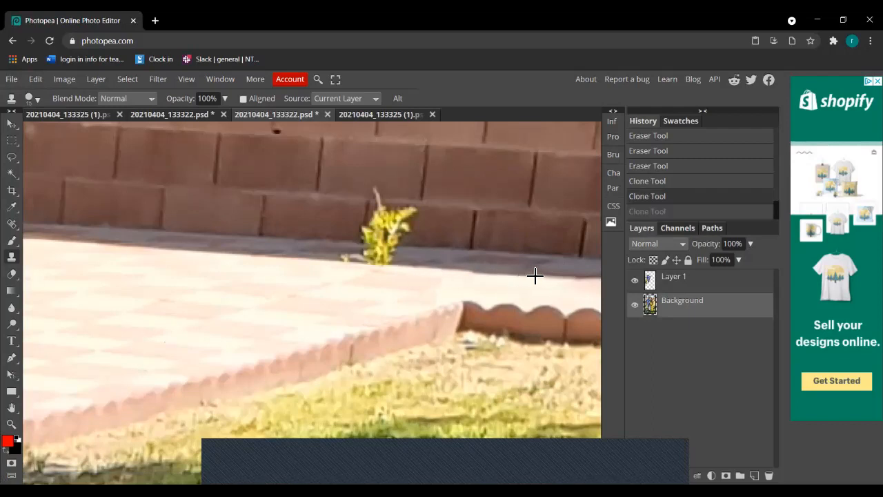
{"action": "left_click_drag", "start_coordinate": [390, 259], "coordinate": [339, 259]}
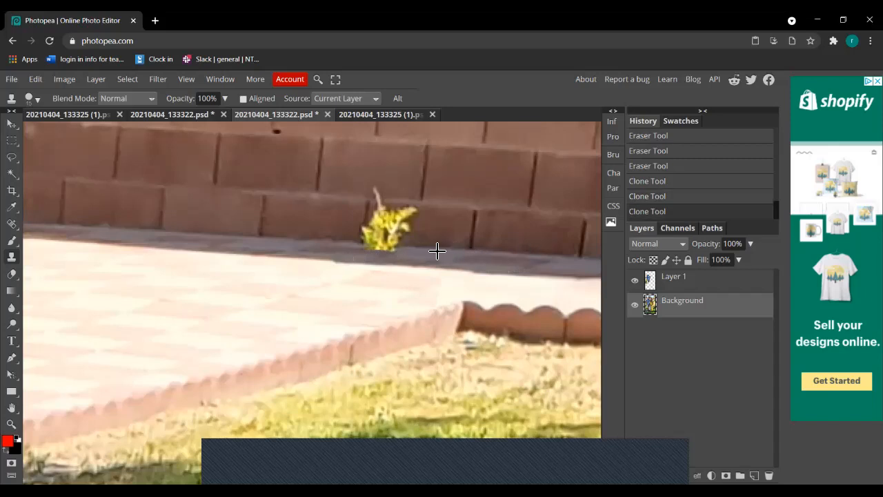
{"action": "left_click_drag", "start_coordinate": [402, 245], "coordinate": [370, 242]}
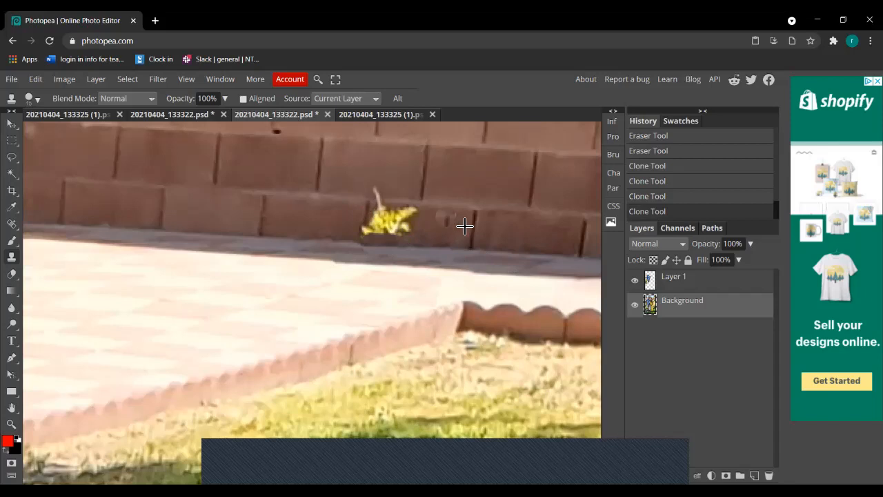
{"action": "left_click_drag", "start_coordinate": [412, 213], "coordinate": [378, 222]}
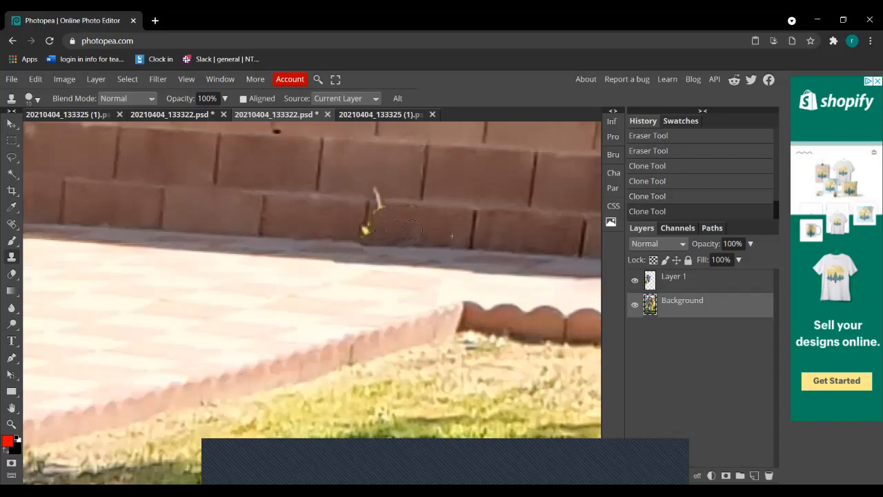
- Try to clone wall texture over the leftover leaves beside the block joint, and undo those strokes
{"action": "left_click", "coordinate": [413, 229]}
{"action": "left_click", "coordinate": [366, 209]}
{"action": "left_click", "coordinate": [368, 215]}
{"action": "left_click", "coordinate": [366, 221]}
{"action": "left_click", "coordinate": [364, 229]}
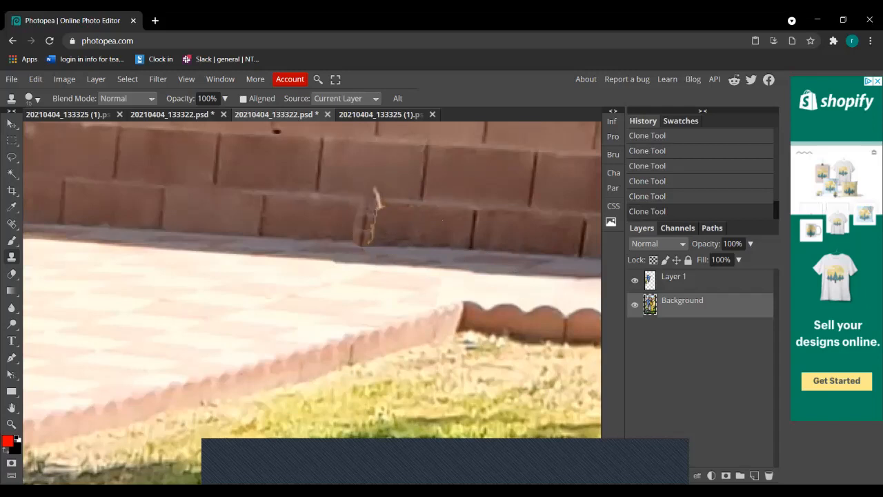
{"action": "key", "text": "ctrl+z"}
{"action": "key", "text": "ctrl+z"}
{"action": "key", "text": "ctrl+z"}
{"action": "key", "text": "ctrl+z"}
{"action": "key", "text": "ctrl+z"}
{"action": "key", "text": "ctrl+z"}
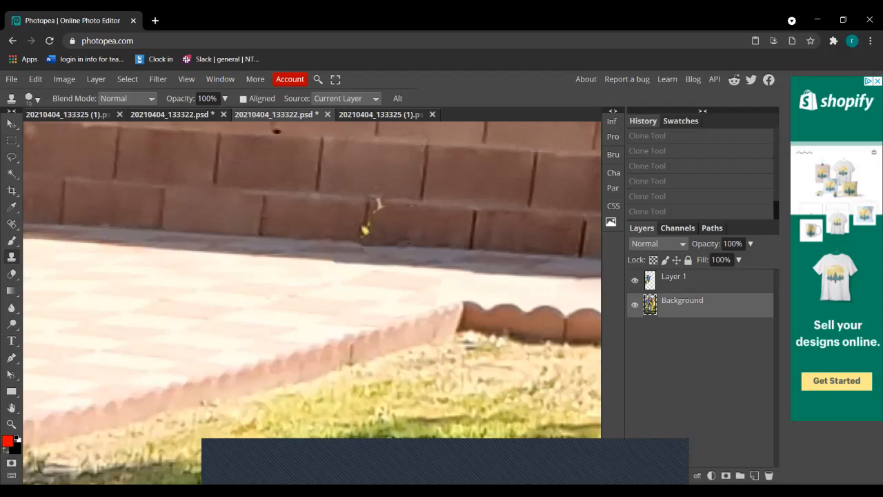
- Clone wall-block texture and the dark joint over the remaining leaf and twig, then review the whole family photo
{"action": "left_click", "coordinate": [378, 205]}
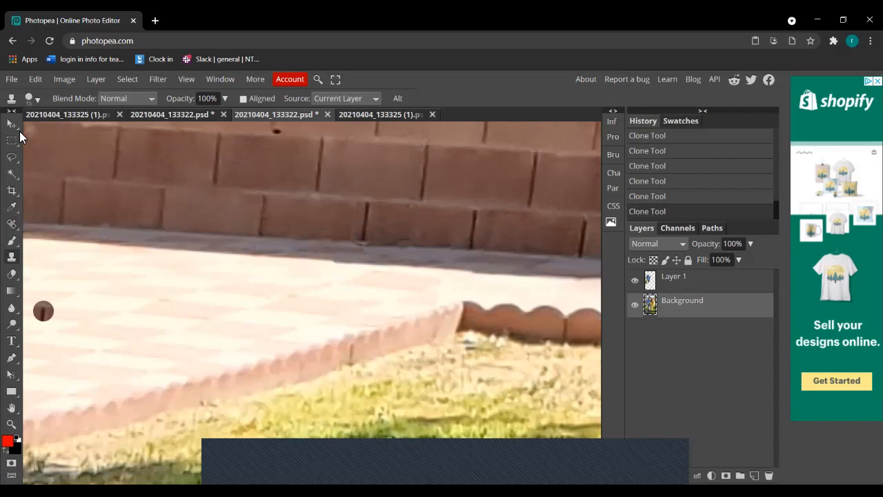
{"action": "left_click", "coordinate": [11, 424]}
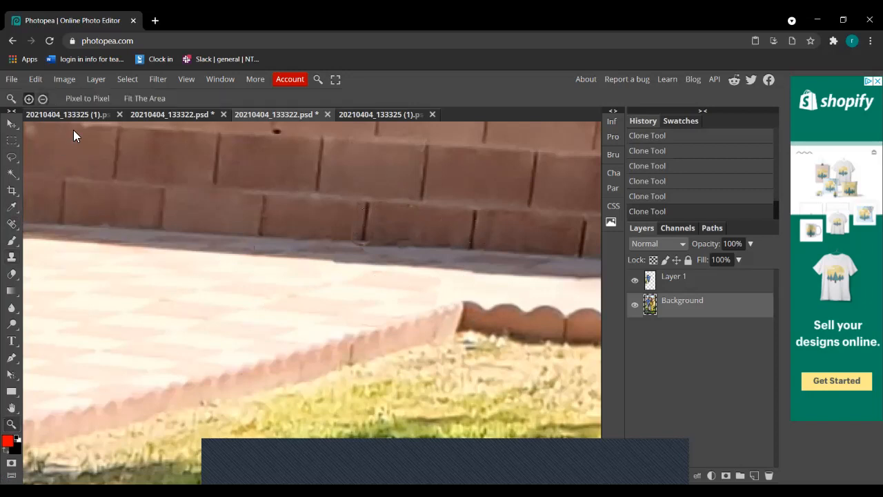
{"action": "scroll", "coordinate": [249, 332], "scroll_direction": "down", "scroll_amount": 7}
{"action": "scroll", "coordinate": [249, 332], "scroll_direction": "down", "scroll_amount": 2}
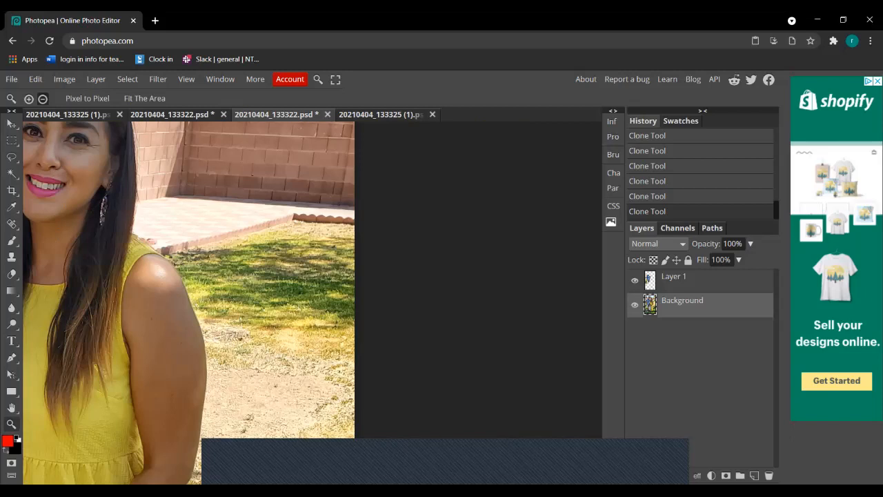
{"action": "left_click", "coordinate": [11, 408]}
{"action": "left_click_drag", "start_coordinate": [74, 371], "coordinate": [407, 315]}
{"action": "key", "text": "z"}
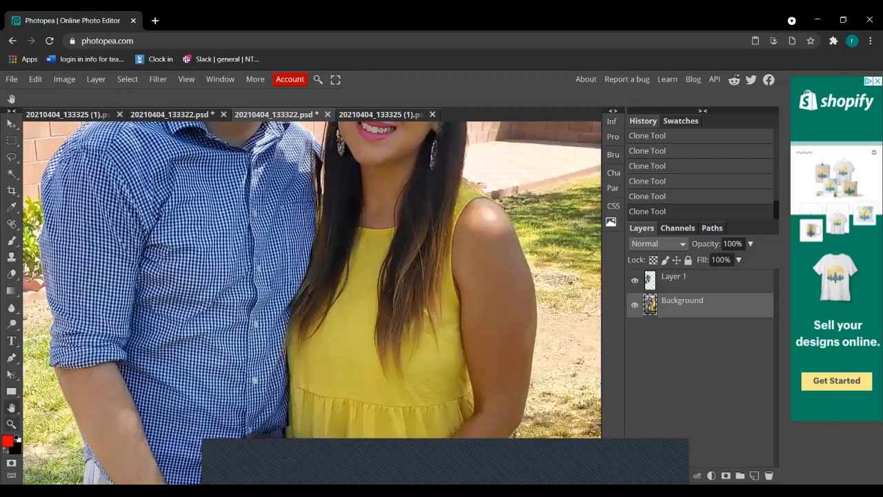
{"action": "left_click", "coordinate": [356, 320]}
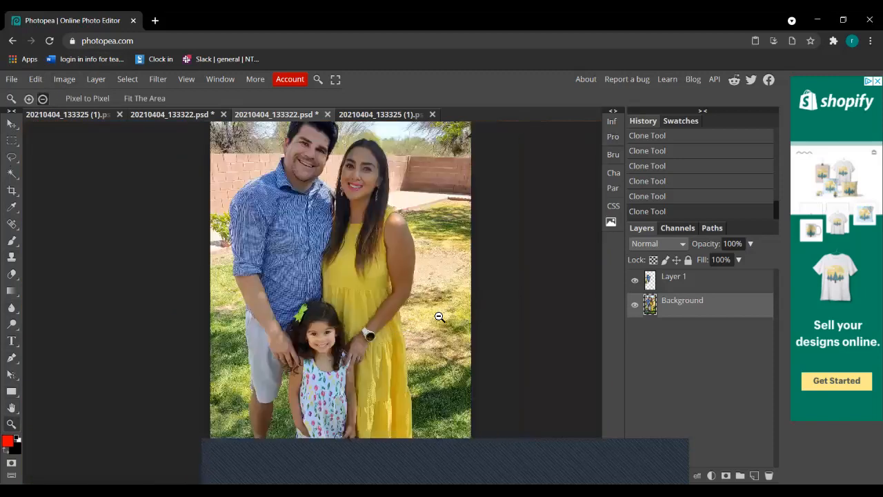
{"action": "scroll", "coordinate": [397, 332], "scroll_direction": "up", "scroll_amount": 2}
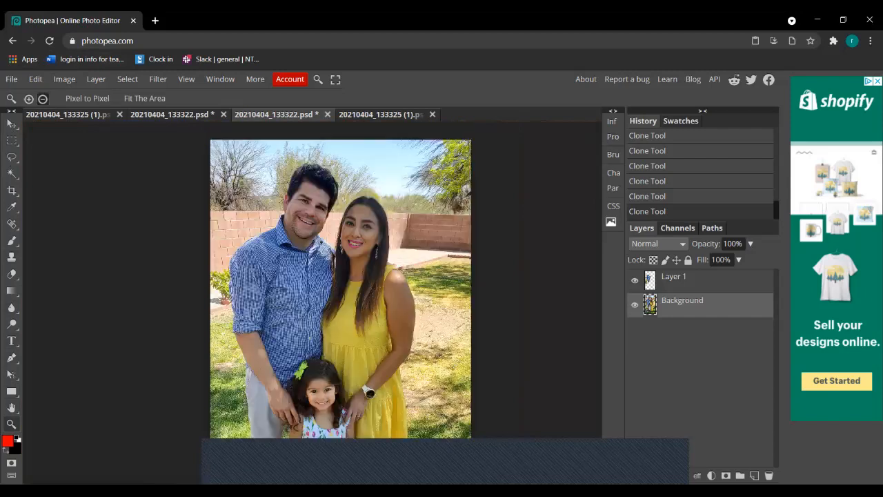
- Try moving Layer 1 slightly up over the Background photo, and undo the move
{"action": "left_click", "coordinate": [12, 124]}
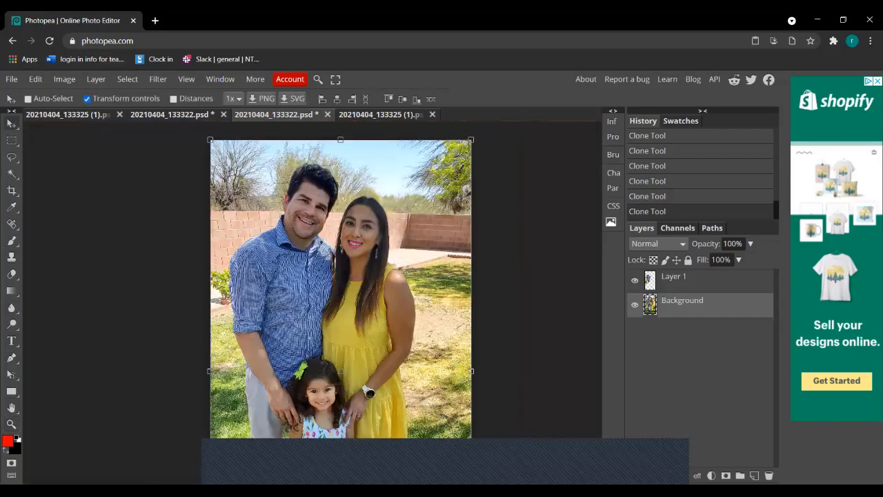
{"action": "left_click", "coordinate": [683, 279]}
{"action": "left_click_drag", "start_coordinate": [303, 316], "coordinate": [325, 296]}
{"action": "key", "text": "ctrl+z"}
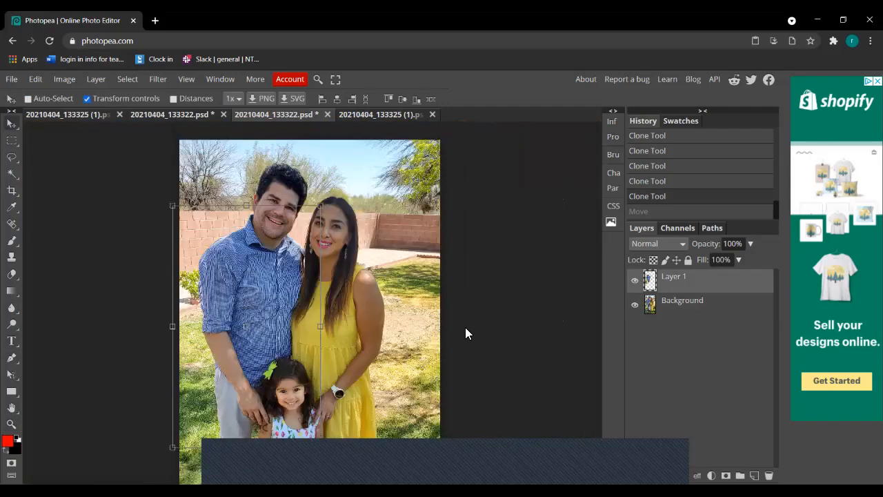
- Examine the combined family photo from the faces down to the feet, checking how the pasted layer blends with the background
{"action": "left_click", "coordinate": [12, 141]}
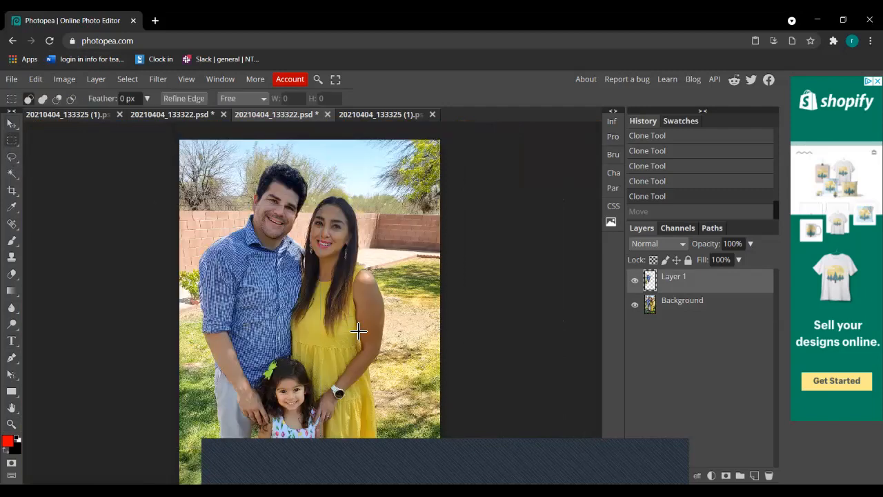
{"action": "scroll", "coordinate": [358, 332], "scroll_direction": "down", "scroll_amount": 3}
{"action": "scroll", "coordinate": [358, 331], "scroll_direction": "up", "scroll_amount": 3}
{"action": "scroll", "coordinate": [310, 304], "scroll_direction": "down", "scroll_amount": 4}
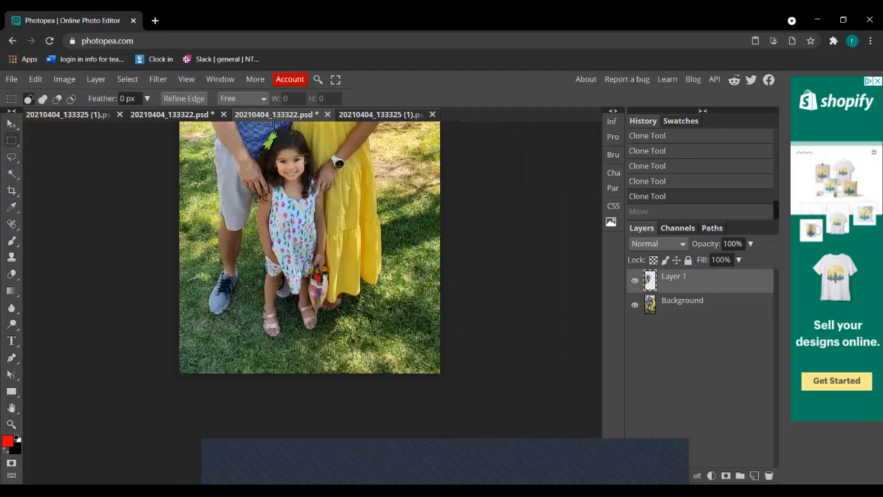
{"action": "scroll", "coordinate": [310, 304], "scroll_direction": "up", "scroll_amount": 3}
{"action": "scroll", "coordinate": [310, 304], "scroll_direction": "down", "scroll_amount": 2}
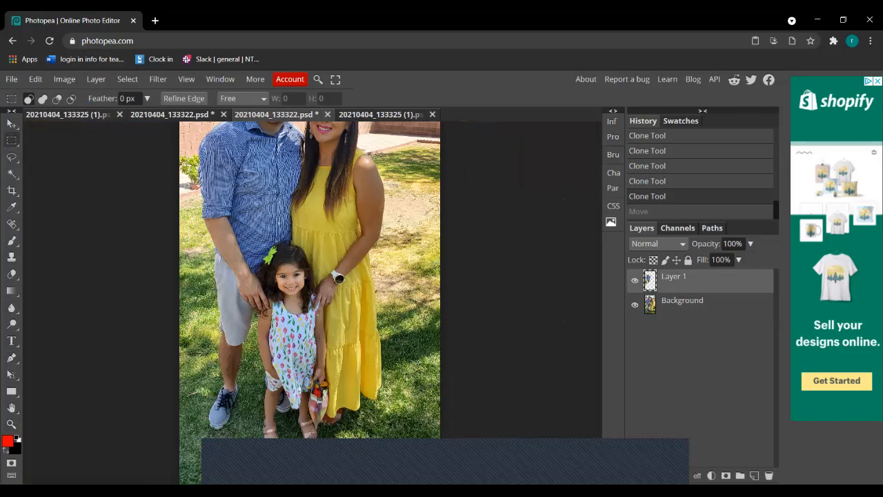
{"action": "scroll", "coordinate": [310, 304], "scroll_direction": "up", "scroll_amount": 2}
{"action": "scroll", "coordinate": [311, 303], "scroll_direction": "down", "scroll_amount": 3}
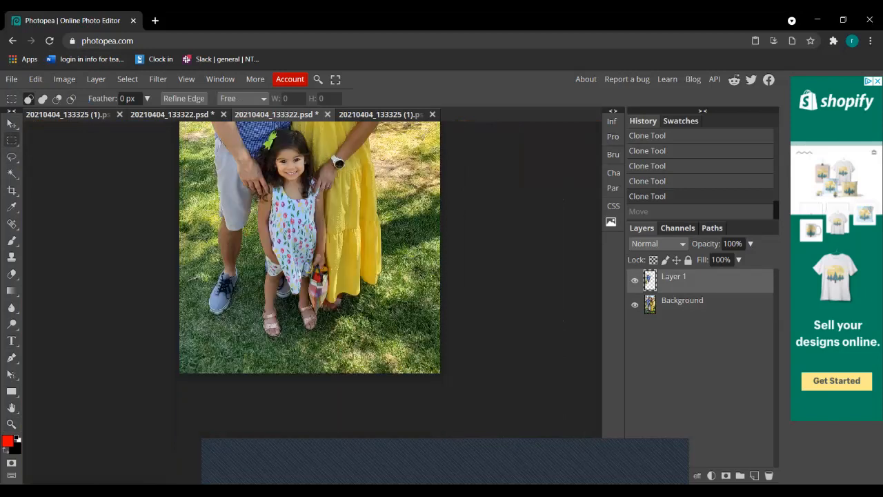
{"action": "scroll", "coordinate": [310, 304], "scroll_direction": "up", "scroll_amount": 1}
{"action": "scroll", "coordinate": [311, 325], "scroll_direction": "up", "scroll_amount": 3}
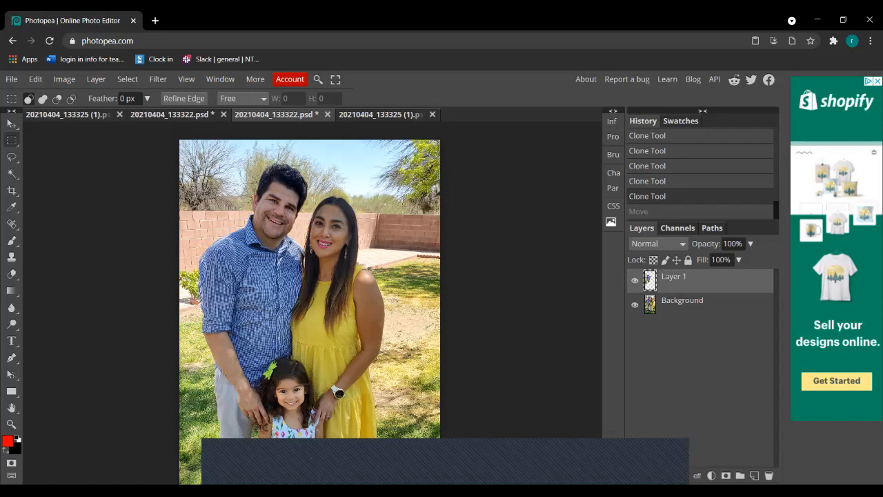
{"action": "scroll", "coordinate": [268, 248], "scroll_direction": "down", "scroll_amount": 1}
{"action": "scroll", "coordinate": [267, 248], "scroll_direction": "up", "scroll_amount": 1}
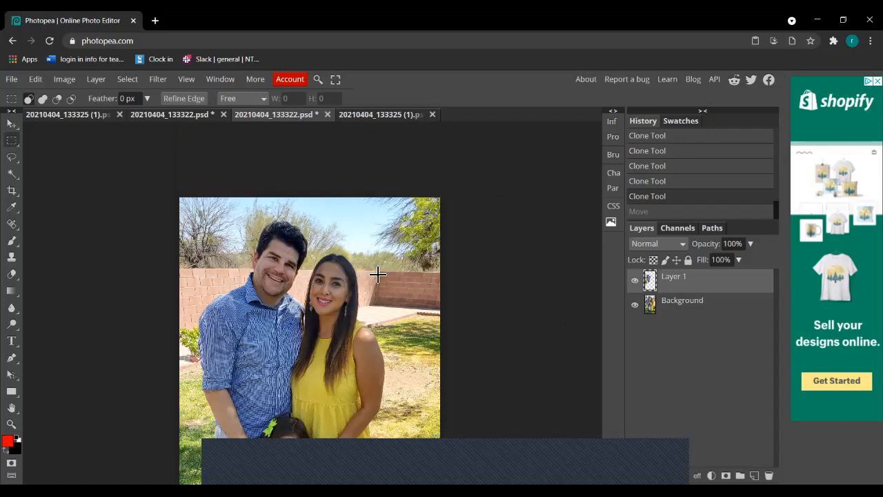
{"action": "scroll", "coordinate": [453, 338], "scroll_direction": "down", "scroll_amount": 2}
- Alternate between the Background and Layer 1, then try adjusting Layer 1's opacity and leave it at 100%
{"action": "left_click", "coordinate": [690, 303]}
{"action": "left_click", "coordinate": [690, 279]}
{"action": "left_click", "coordinate": [690, 303]}
{"action": "left_click", "coordinate": [689, 279]}
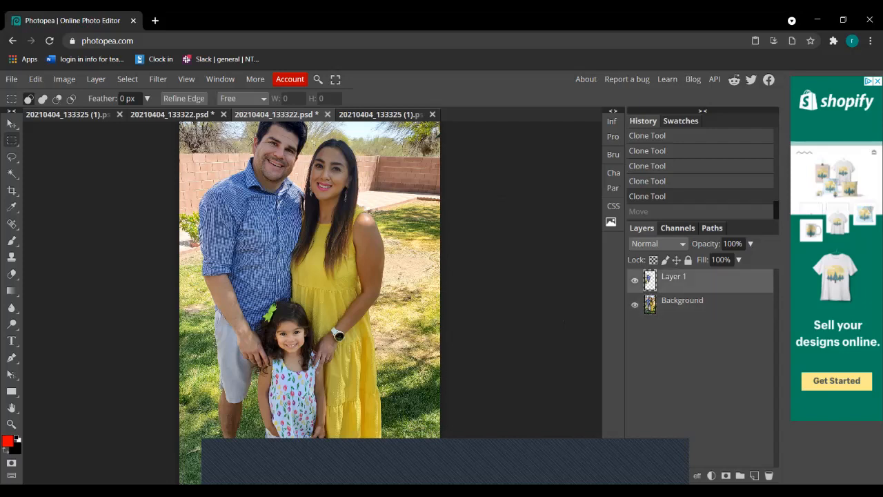
{"action": "left_click", "coordinate": [750, 244]}
{"action": "mouse_move", "coordinate": [754, 260]}
{"action": "left_mouse_down"}
{"action": "mouse_move", "coordinate": [700, 260]}
{"action": "mouse_move", "coordinate": [752, 260]}
{"action": "left_mouse_up"}
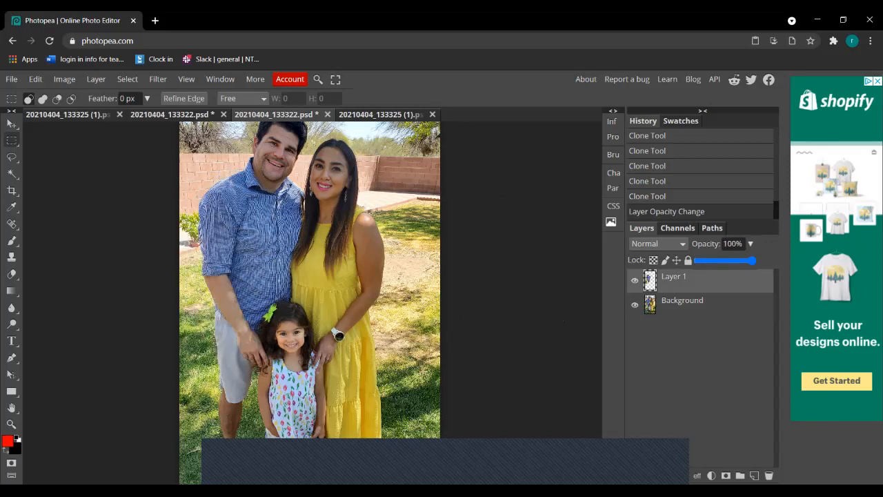